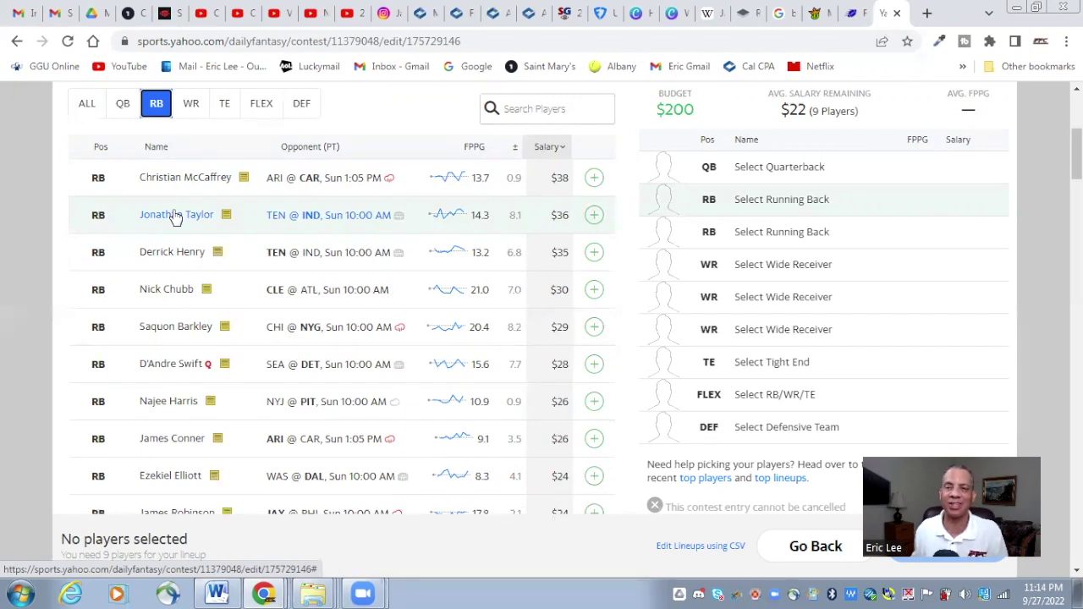
Step: Add Saquon Barkley to the lineup as the first running back and review his overview and game log
{"action": "left_click", "coordinate": [595, 327]}
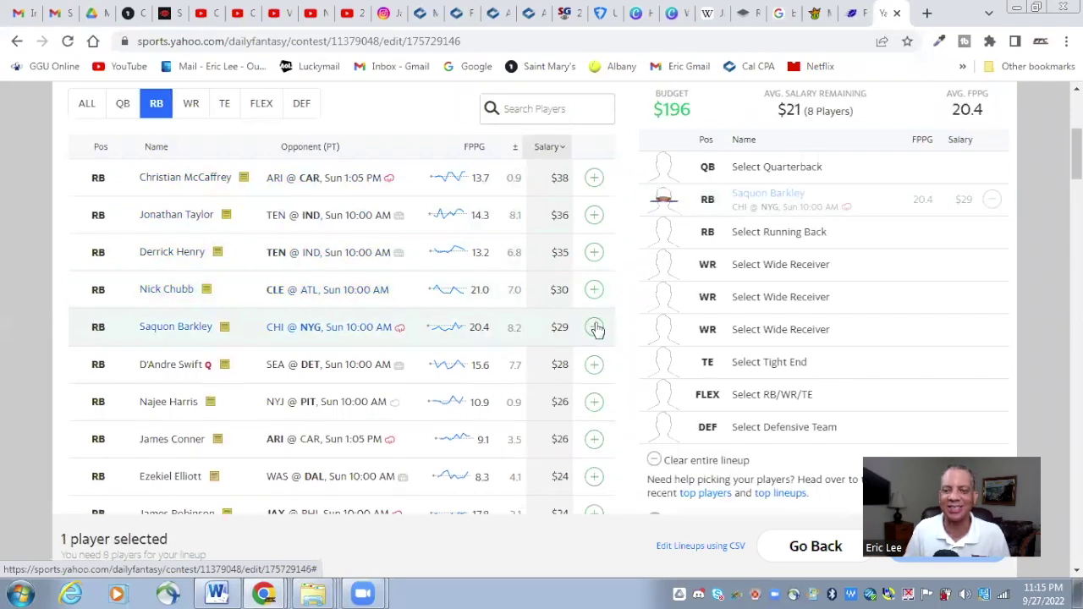
{"action": "left_click", "coordinate": [740, 194]}
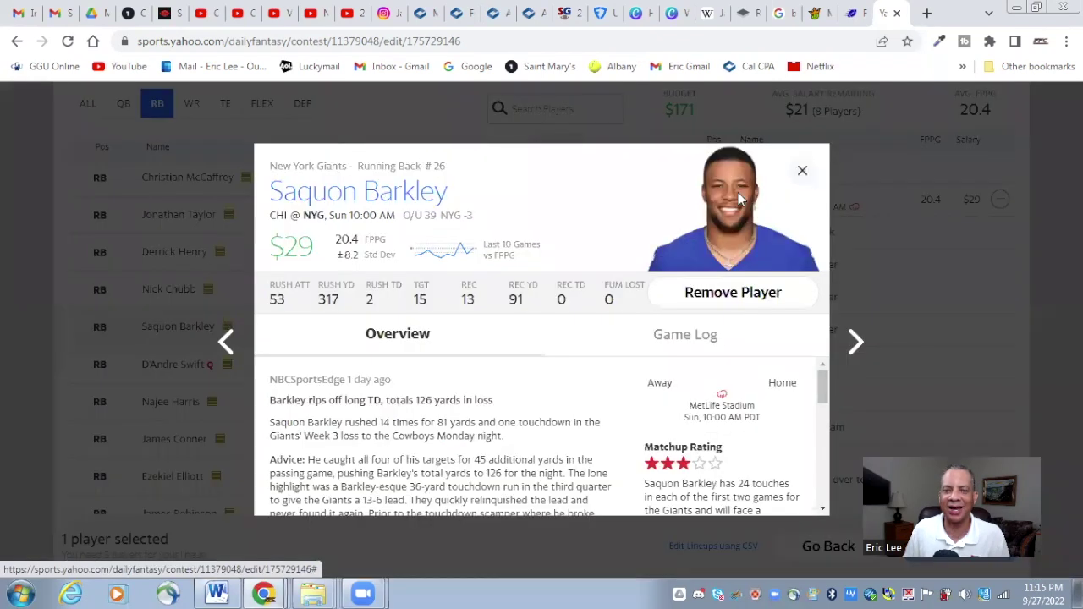
{"action": "left_click", "coordinate": [656, 335]}
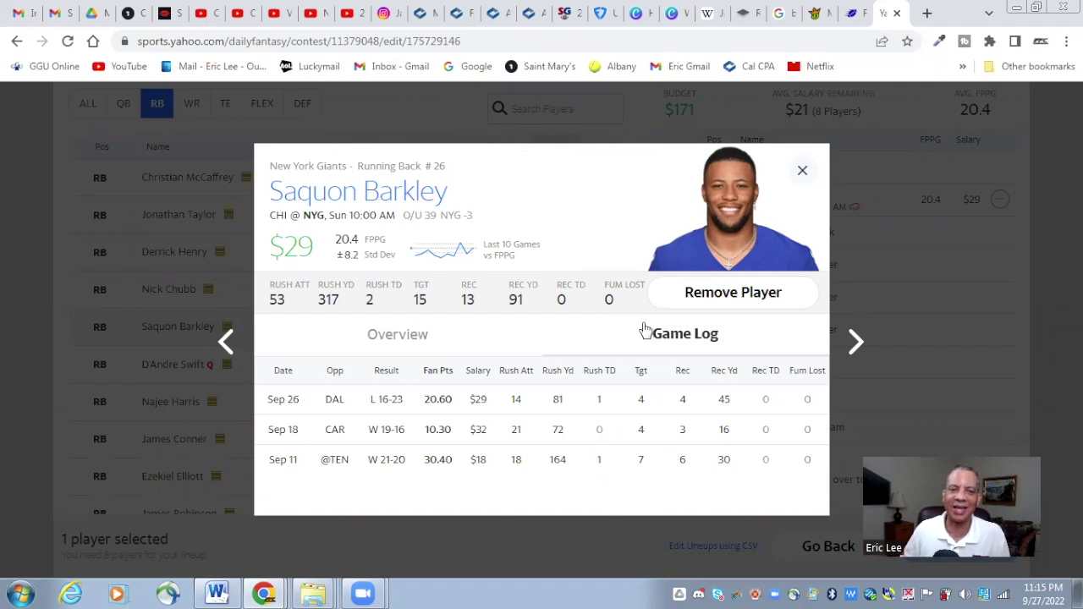
{"action": "left_click", "coordinate": [432, 338]}
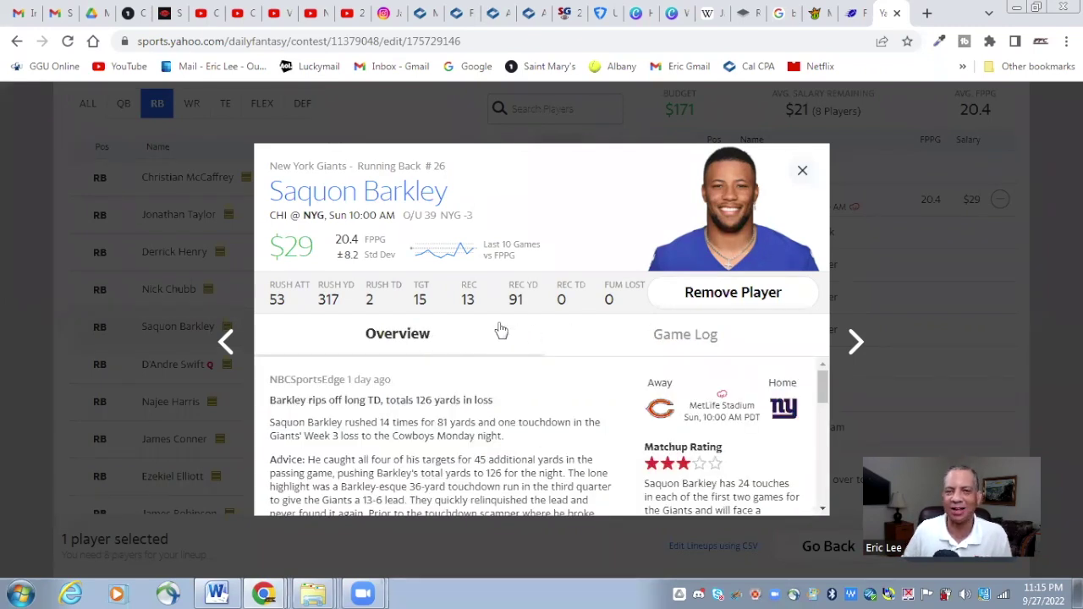
{"action": "left_click", "coordinate": [803, 170]}
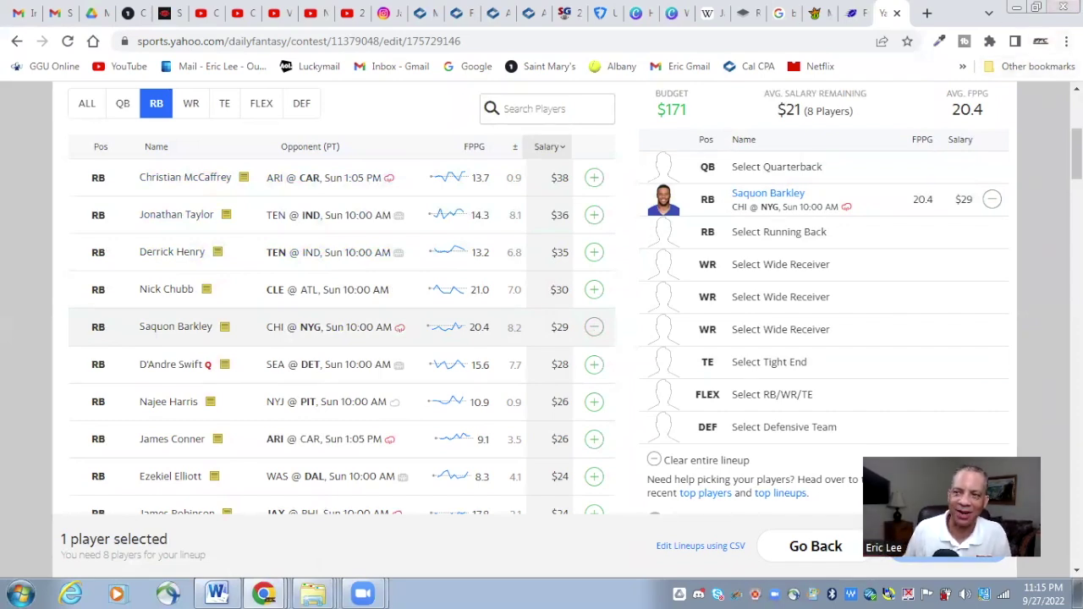
Step: Add Austin Ekeler to the lineup as the second running back and check his player card, including the game log
{"action": "scroll", "coordinate": [342, 338], "scroll_direction": "down", "scroll_amount": 2}
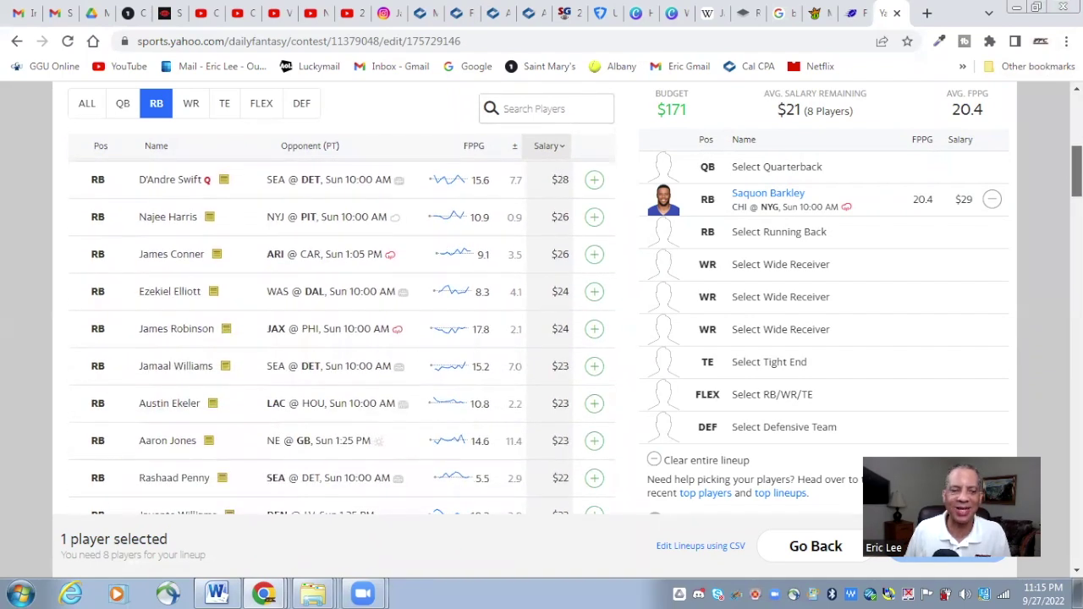
{"action": "left_click", "coordinate": [595, 396]}
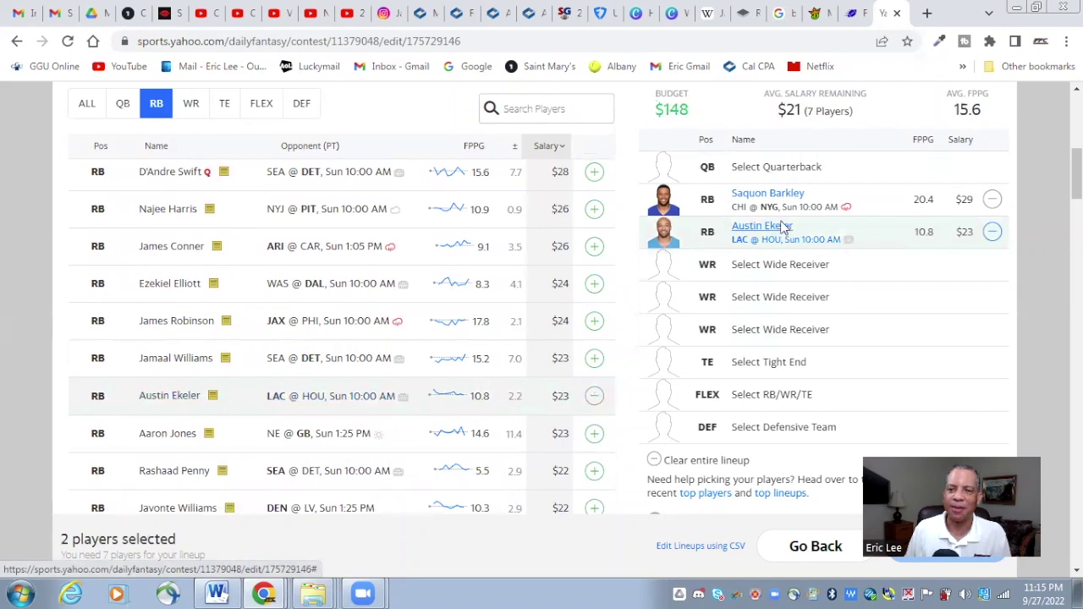
{"action": "left_click", "coordinate": [783, 227]}
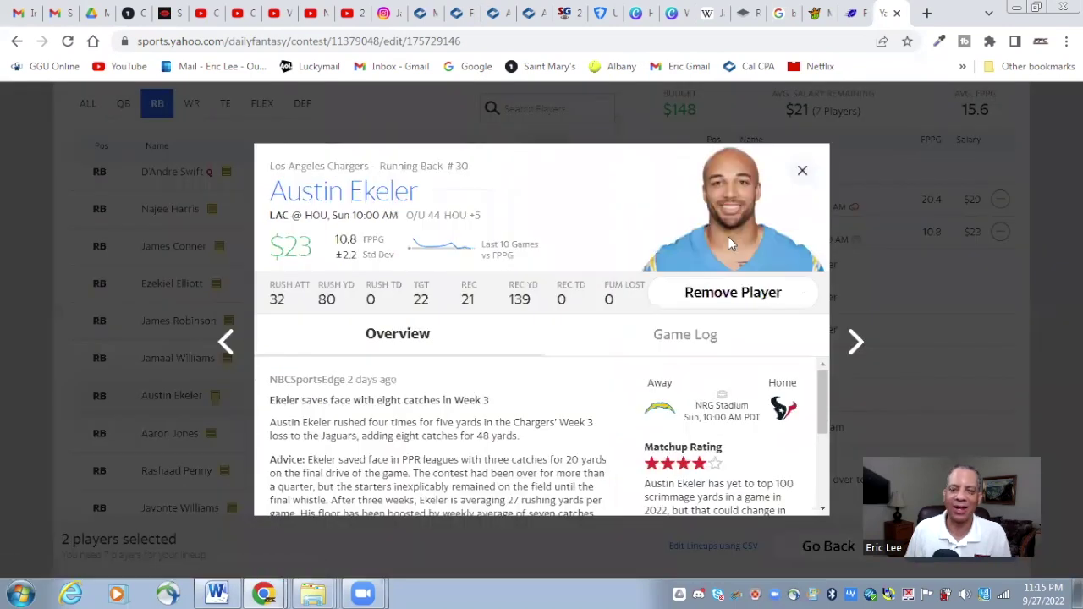
{"action": "left_click", "coordinate": [661, 341]}
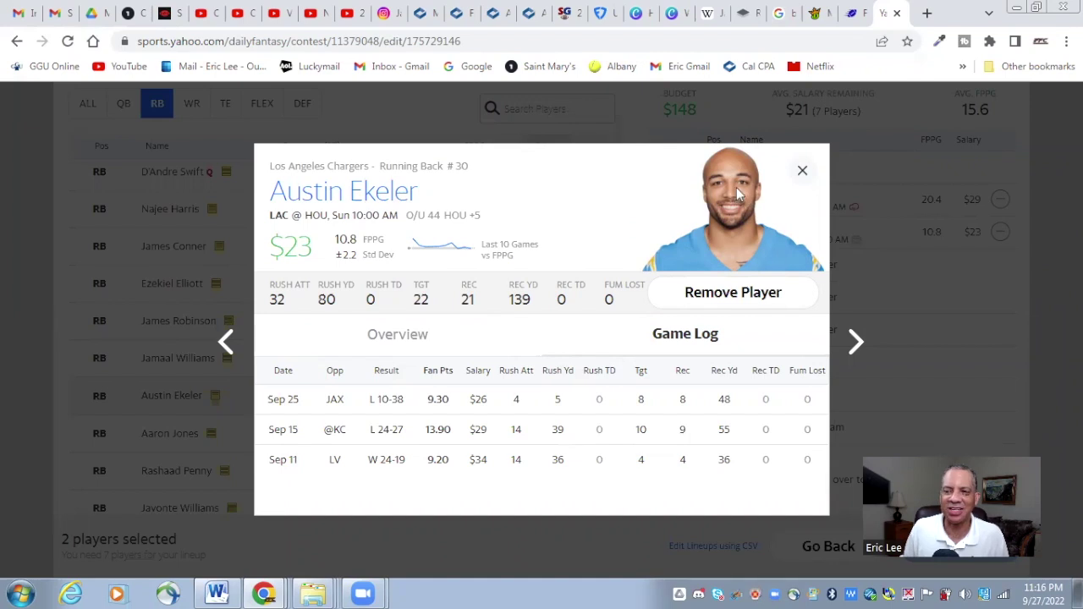
{"action": "left_click", "coordinate": [801, 175]}
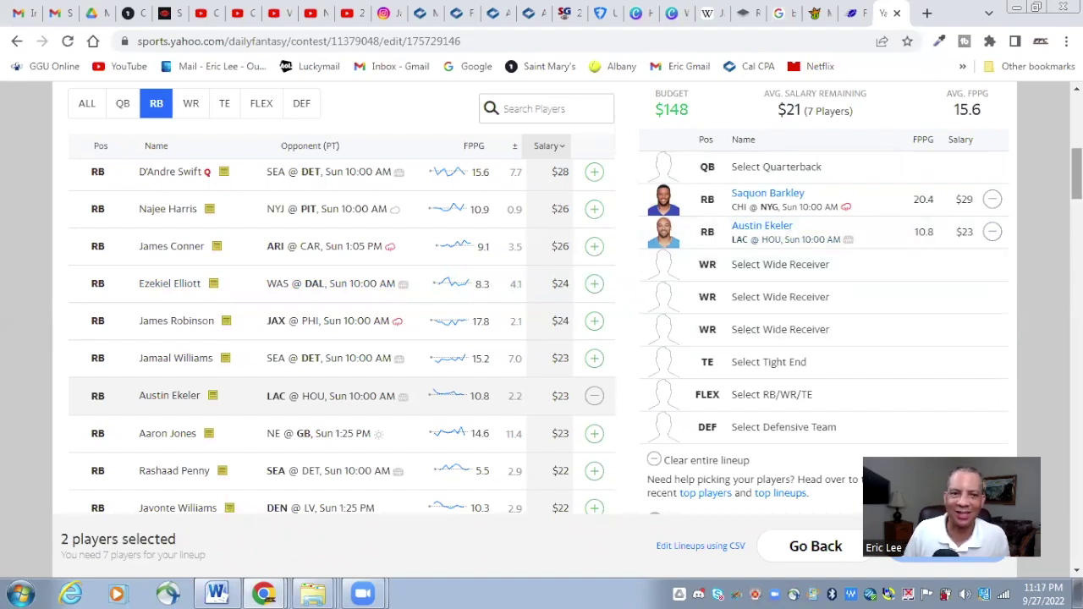
Step: Add CeeDee Lamb from the wide receivers to the lineup and review his overview and game log
{"action": "left_click", "coordinate": [190, 134]}
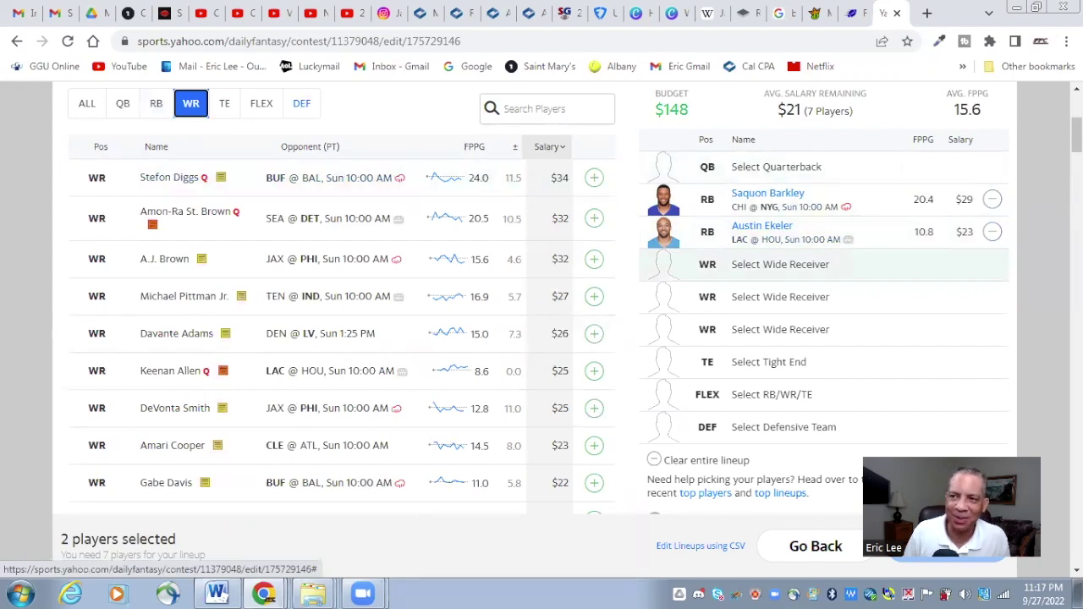
{"action": "scroll", "coordinate": [772, 213], "scroll_direction": "down", "scroll_amount": 3}
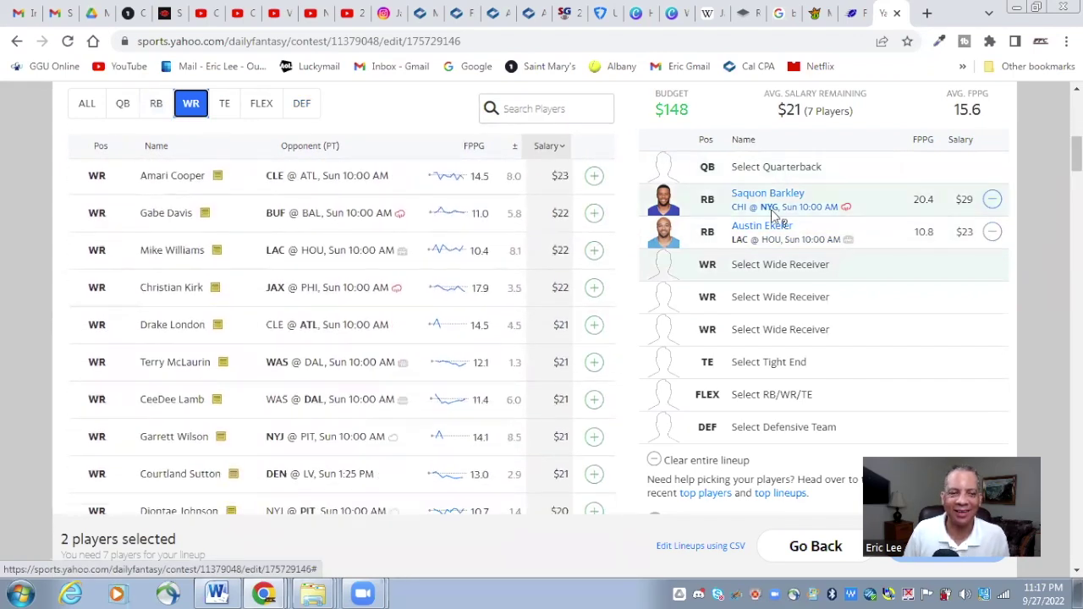
{"action": "left_click", "coordinate": [594, 400]}
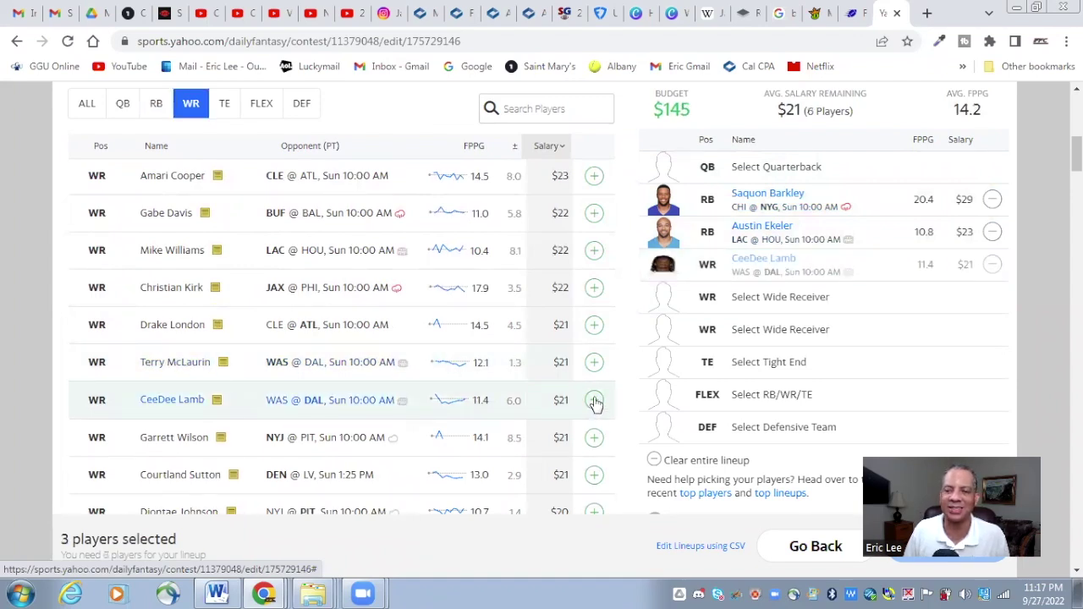
{"action": "left_click", "coordinate": [770, 264]}
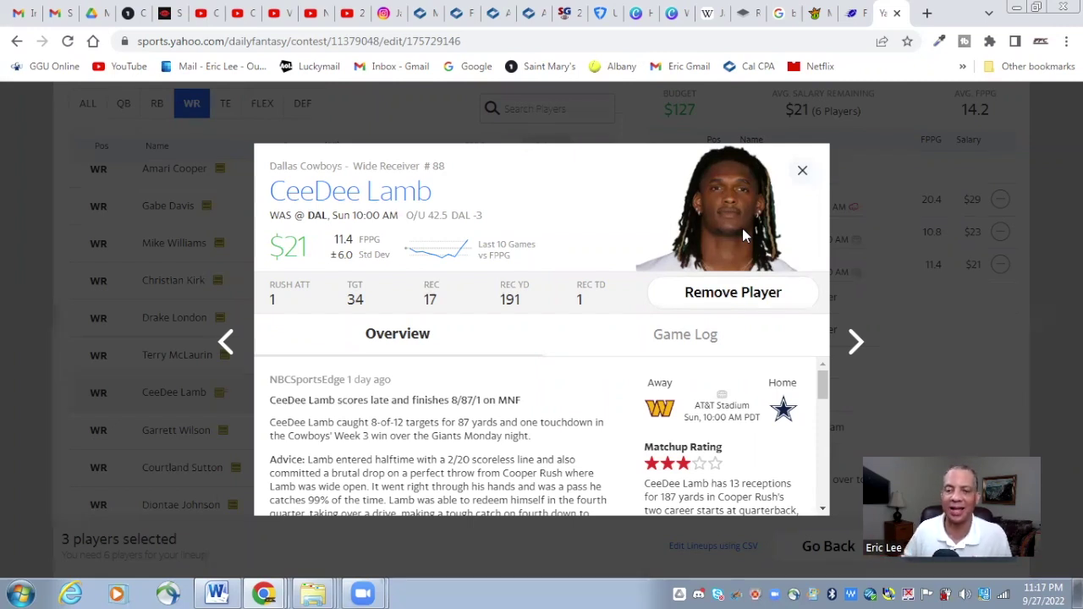
{"action": "left_click", "coordinate": [711, 337]}
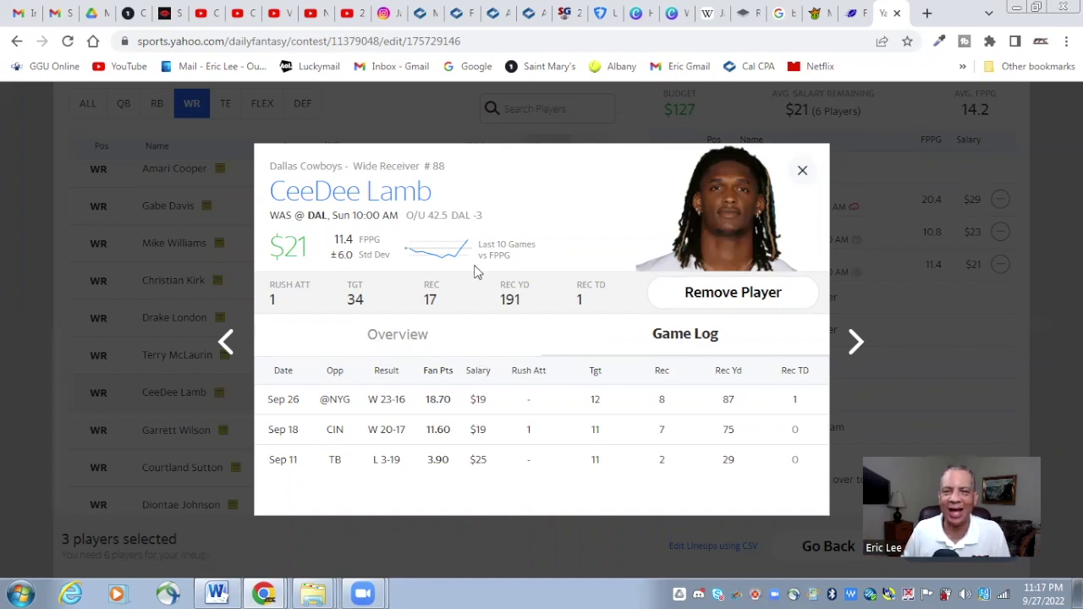
{"action": "left_click", "coordinate": [802, 174]}
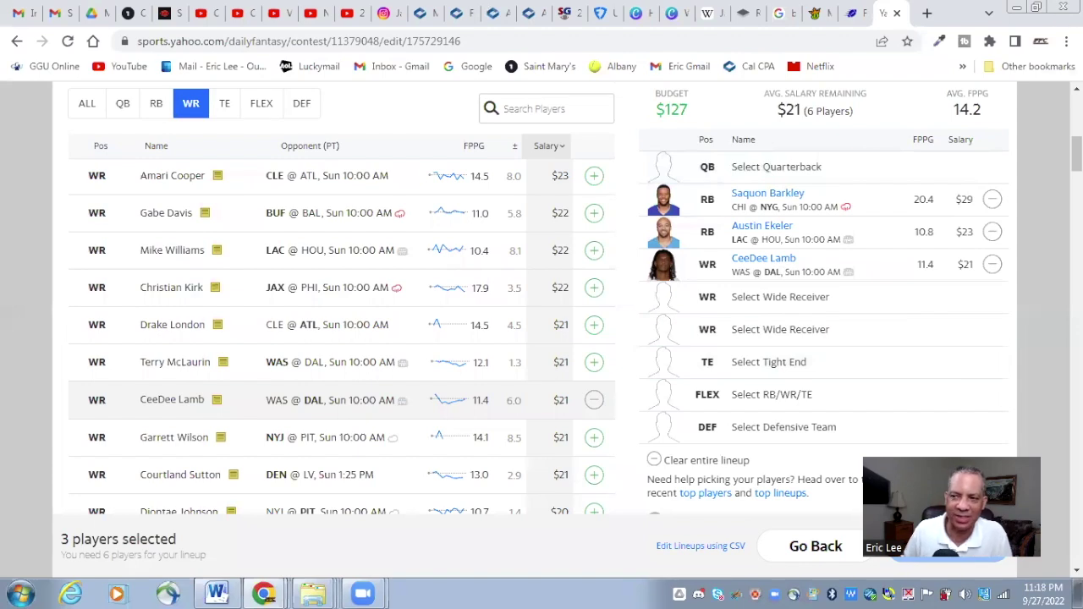
Step: Add Romeo Doubs to the lineup as the second wide receiver and review his overview and game log
{"action": "scroll", "coordinate": [1077, 156], "scroll_direction": "down", "scroll_amount": 1}
{"action": "scroll", "coordinate": [1076, 169], "scroll_direction": "down", "scroll_amount": 7}
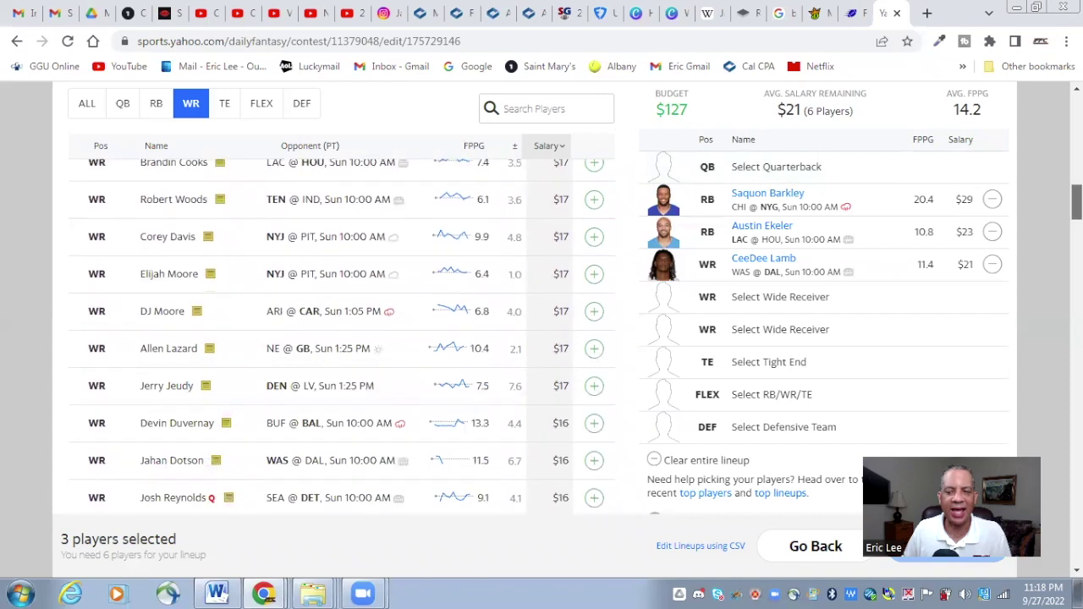
{"action": "scroll", "coordinate": [341, 339], "scroll_direction": "down", "scroll_amount": 4}
{"action": "scroll", "coordinate": [343, 338], "scroll_direction": "down", "scroll_amount": 1}
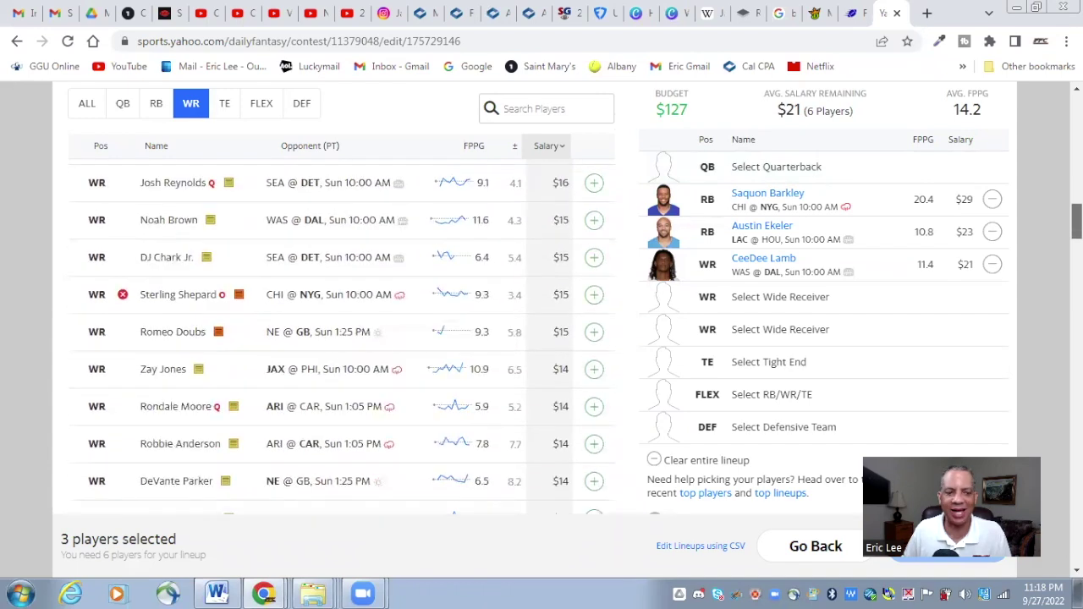
{"action": "left_click", "coordinate": [593, 334]}
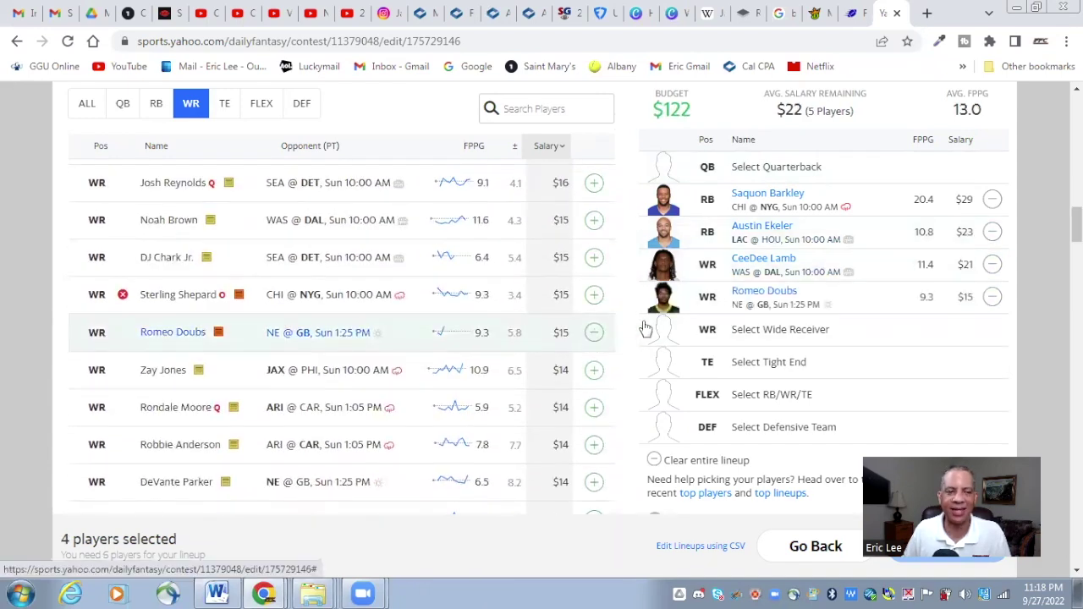
{"action": "left_click", "coordinate": [750, 296]}
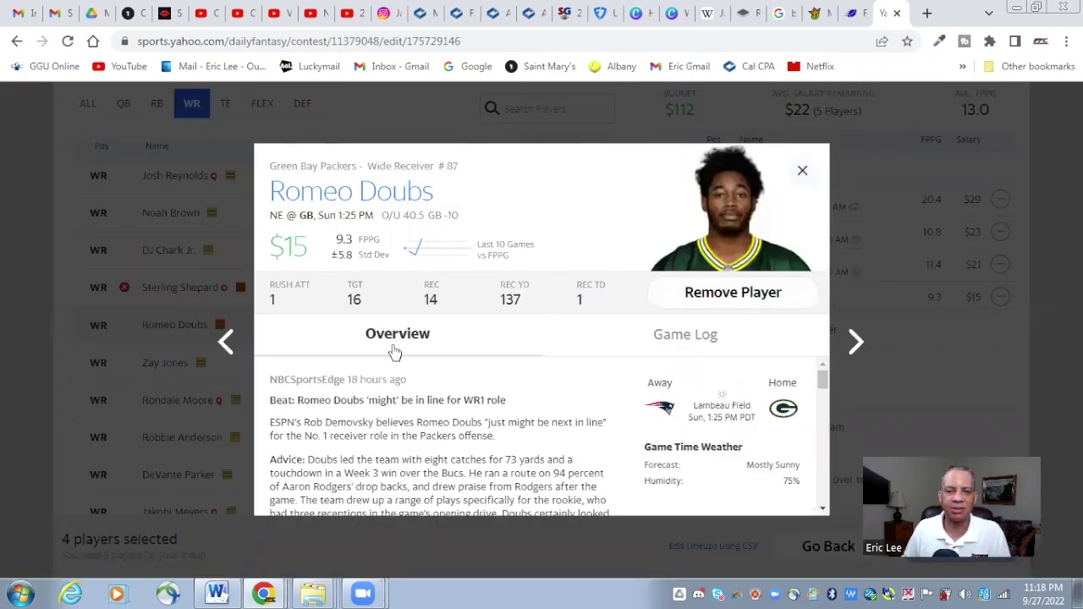
{"action": "left_click", "coordinate": [702, 336]}
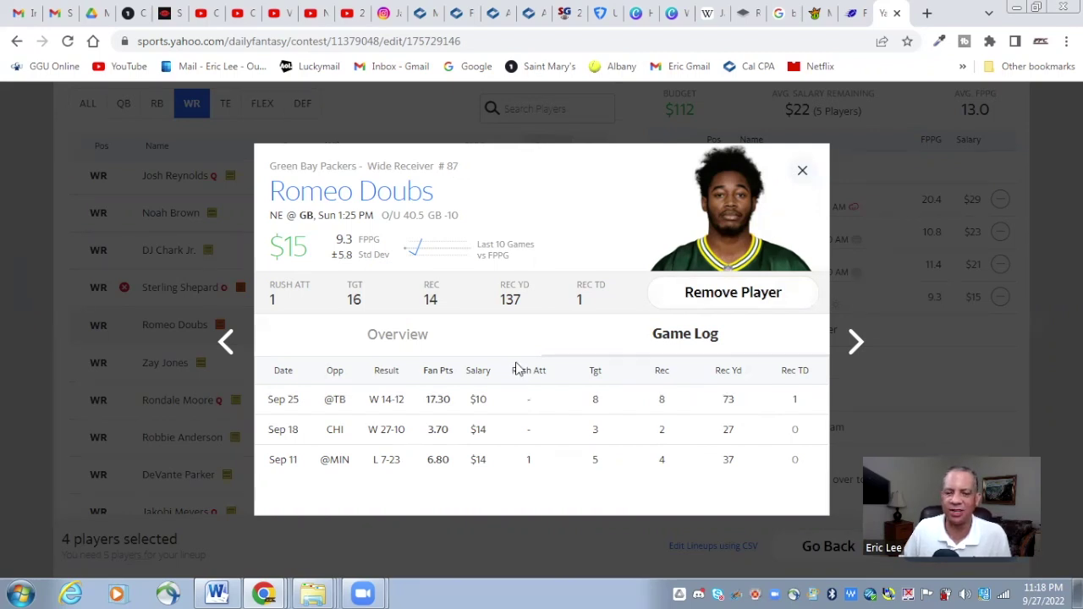
{"action": "left_click", "coordinate": [804, 172]}
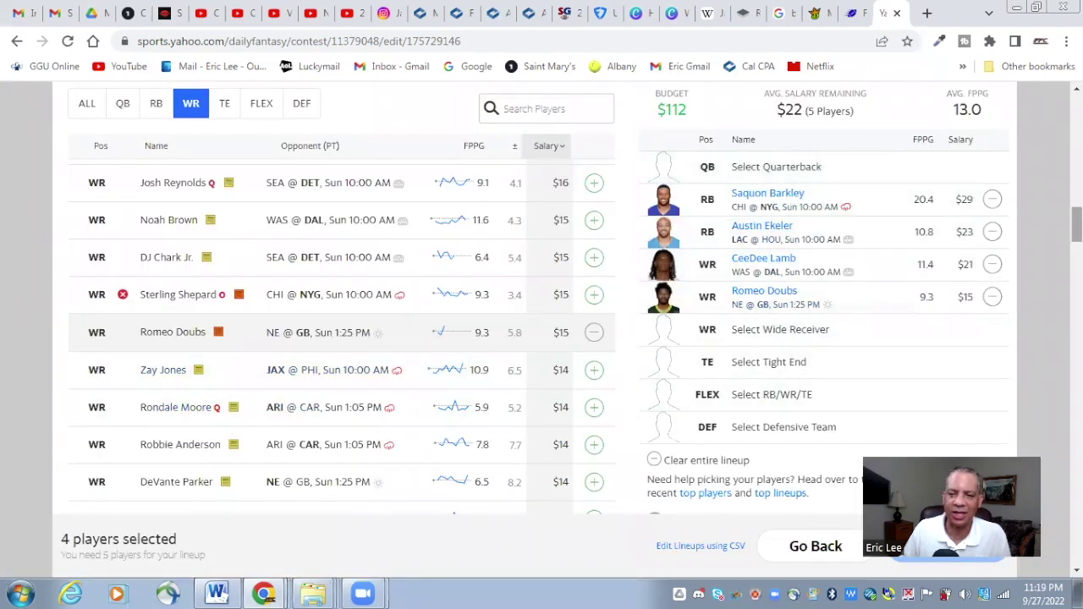
Step: Add Greg Dortch to the lineup as the third wide receiver and review his overview and game log
{"action": "scroll", "coordinate": [1076, 228], "scroll_direction": "down", "scroll_amount": 2}
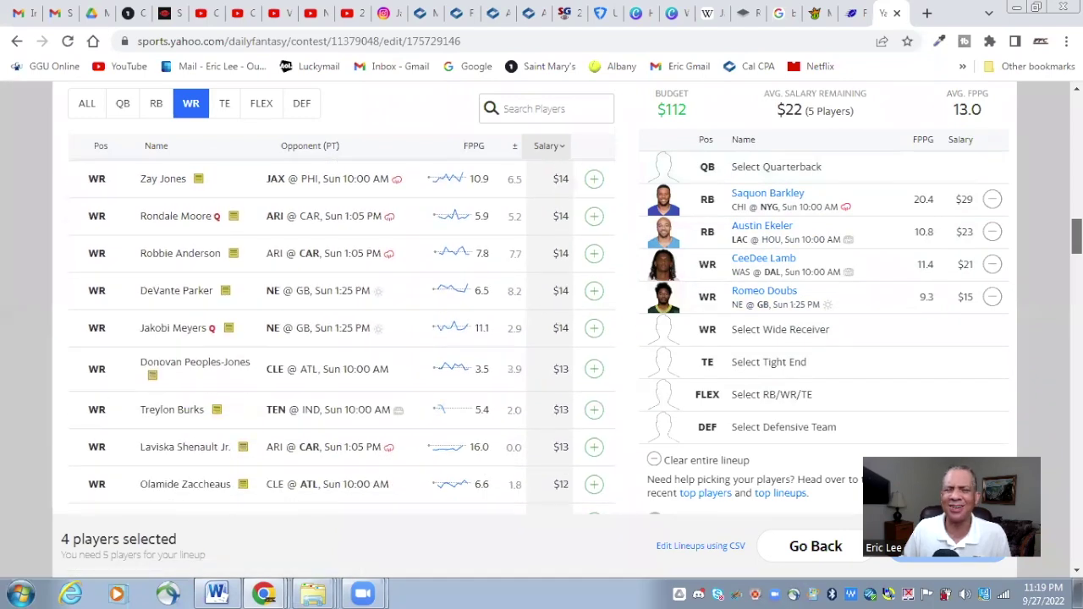
{"action": "scroll", "coordinate": [343, 334], "scroll_direction": "down", "scroll_amount": 3}
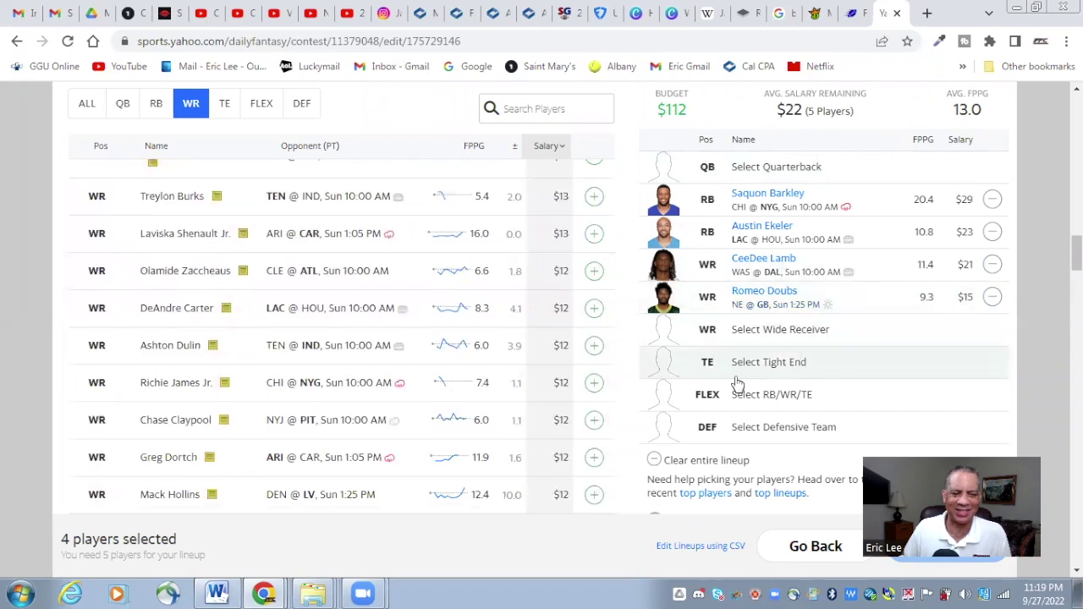
{"action": "left_click", "coordinate": [594, 459]}
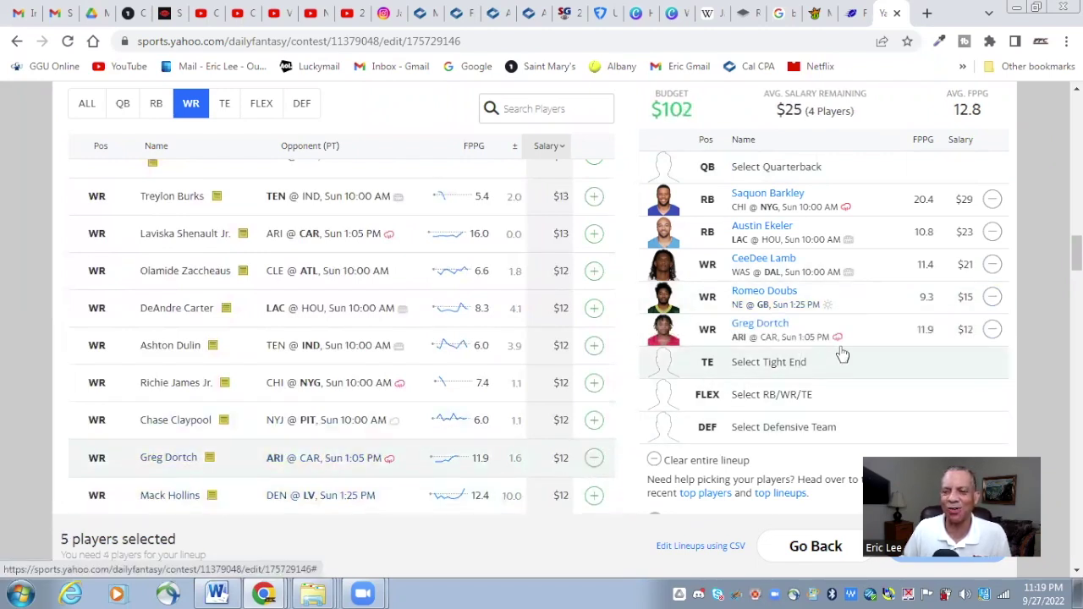
{"action": "left_click", "coordinate": [777, 329]}
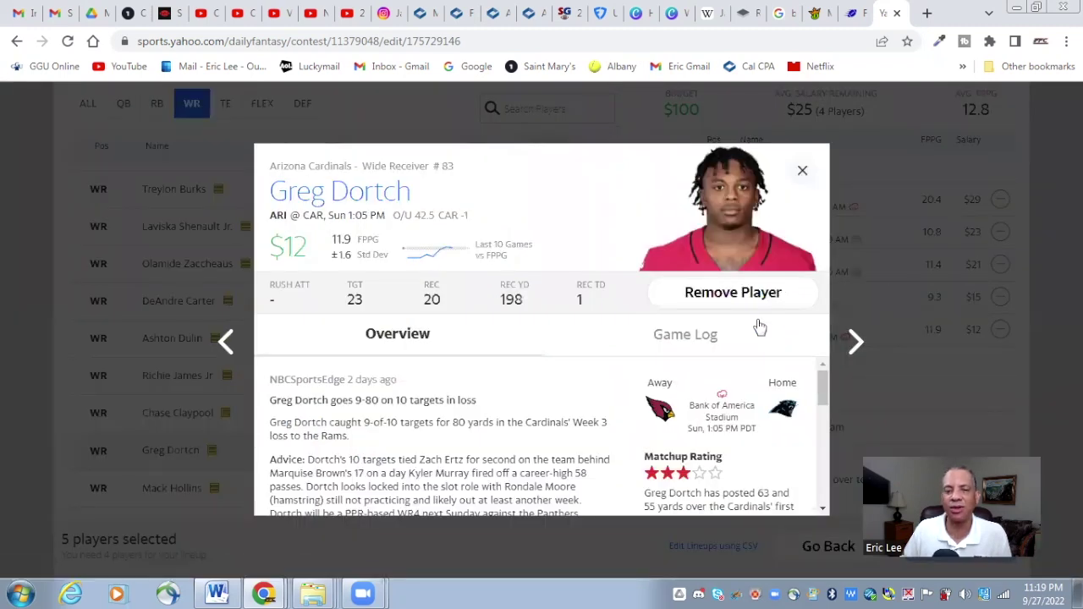
{"action": "left_click", "coordinate": [694, 337]}
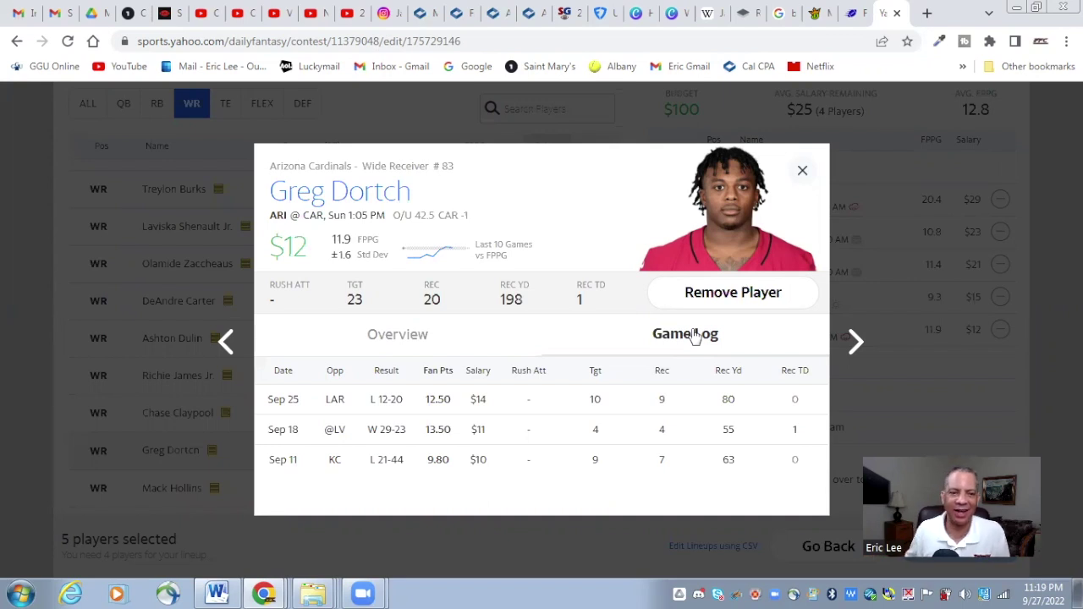
{"action": "left_click", "coordinate": [804, 173]}
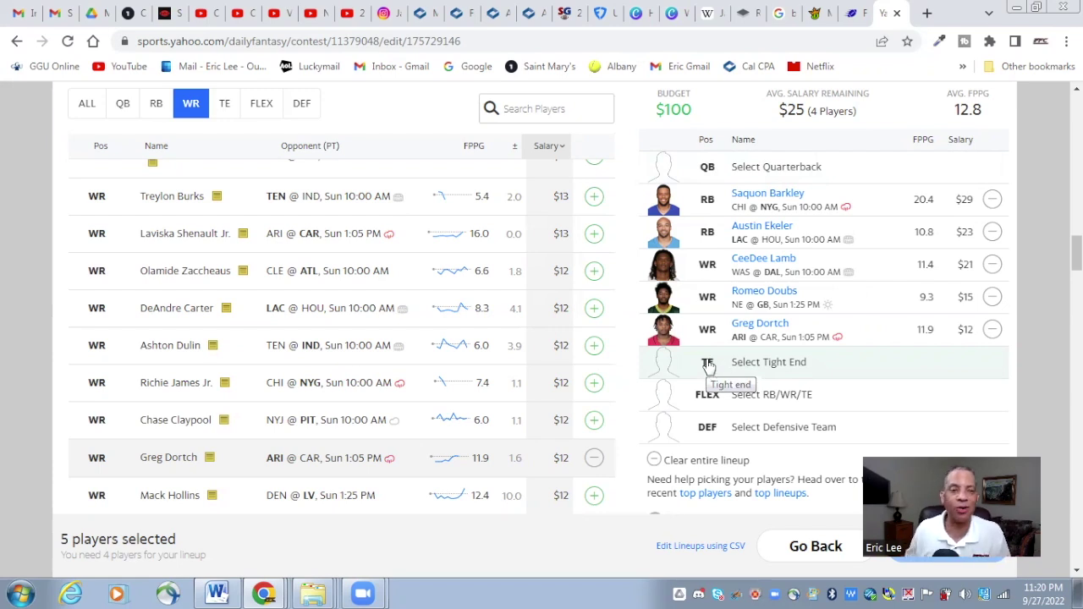
Step: Add Mark Andrews to the lineup as the tight end and review his overview and game log
{"action": "left_click", "coordinate": [200, 141]}
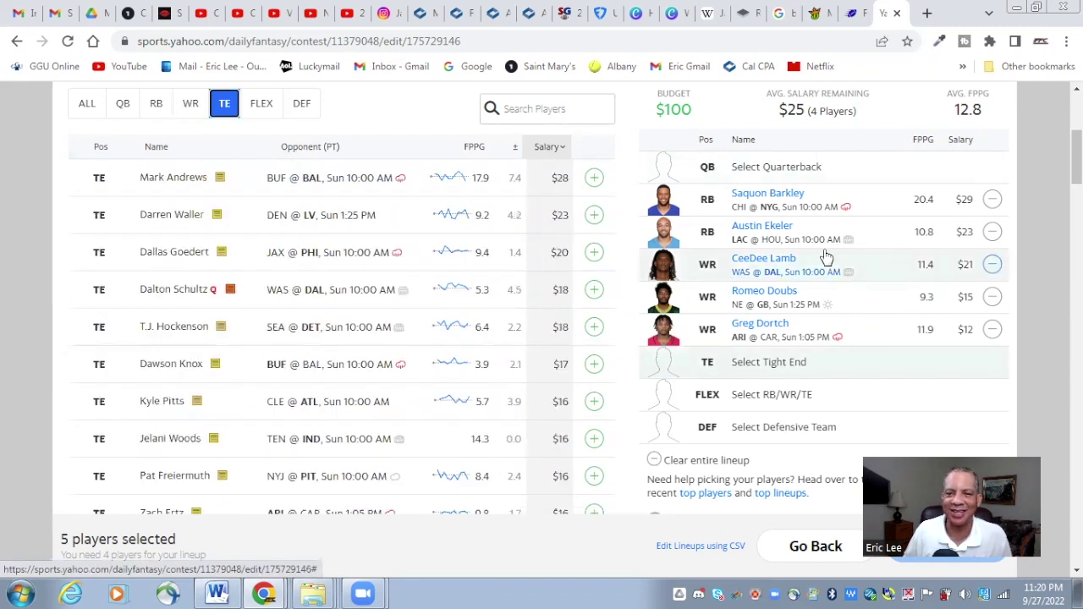
{"action": "left_click", "coordinate": [593, 178]}
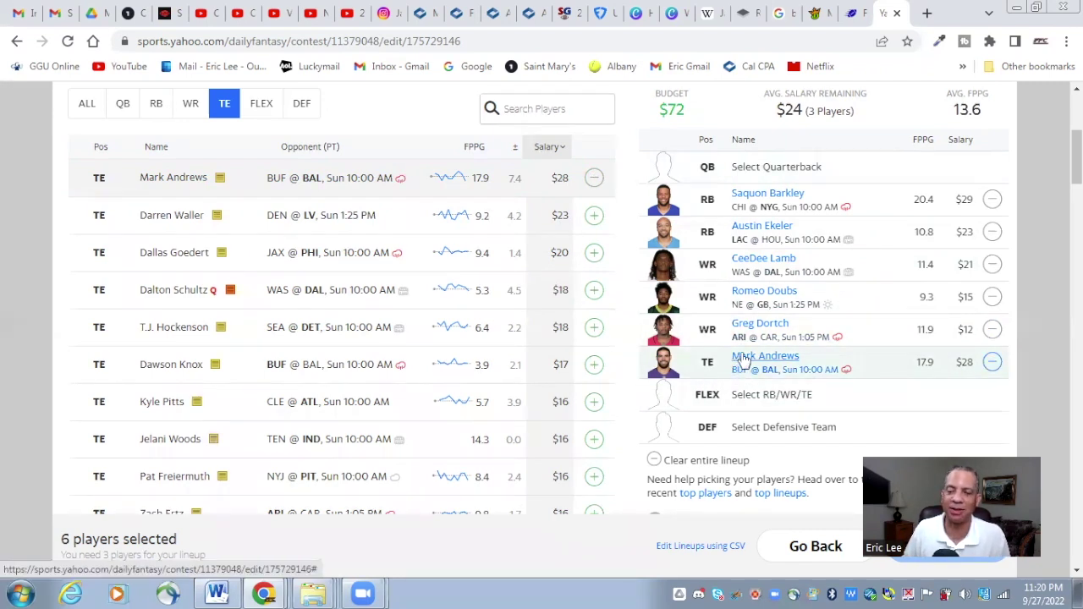
{"action": "left_click", "coordinate": [743, 360]}
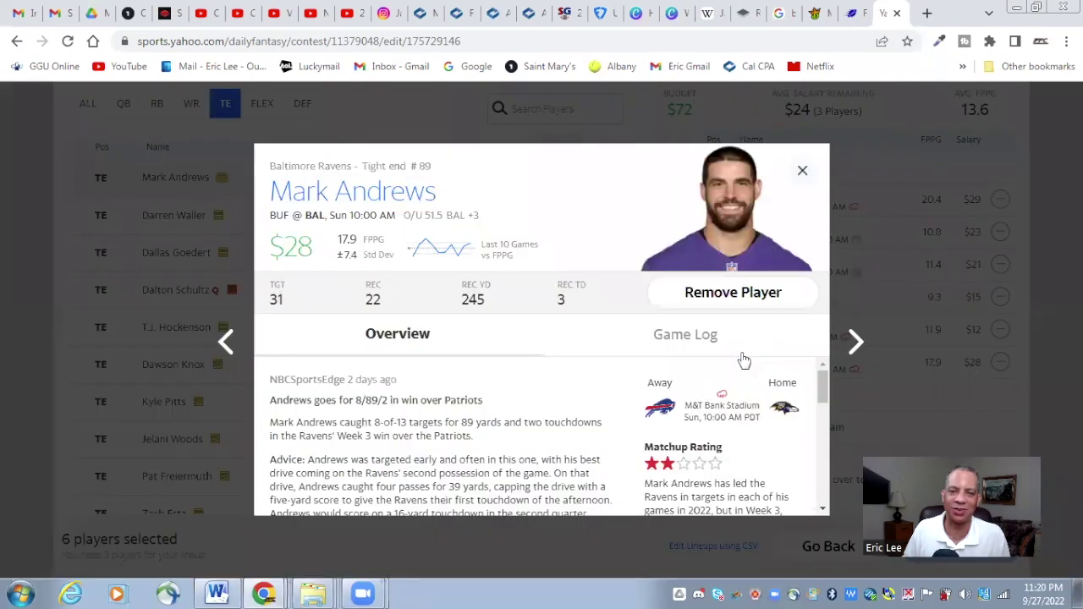
{"action": "left_click", "coordinate": [652, 338]}
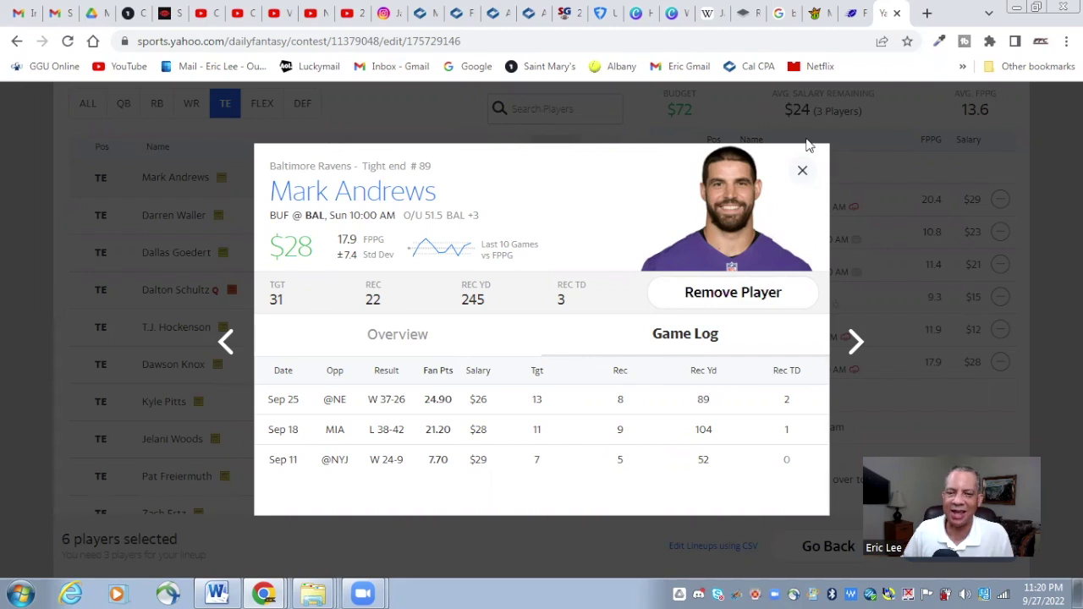
{"action": "left_click", "coordinate": [803, 174]}
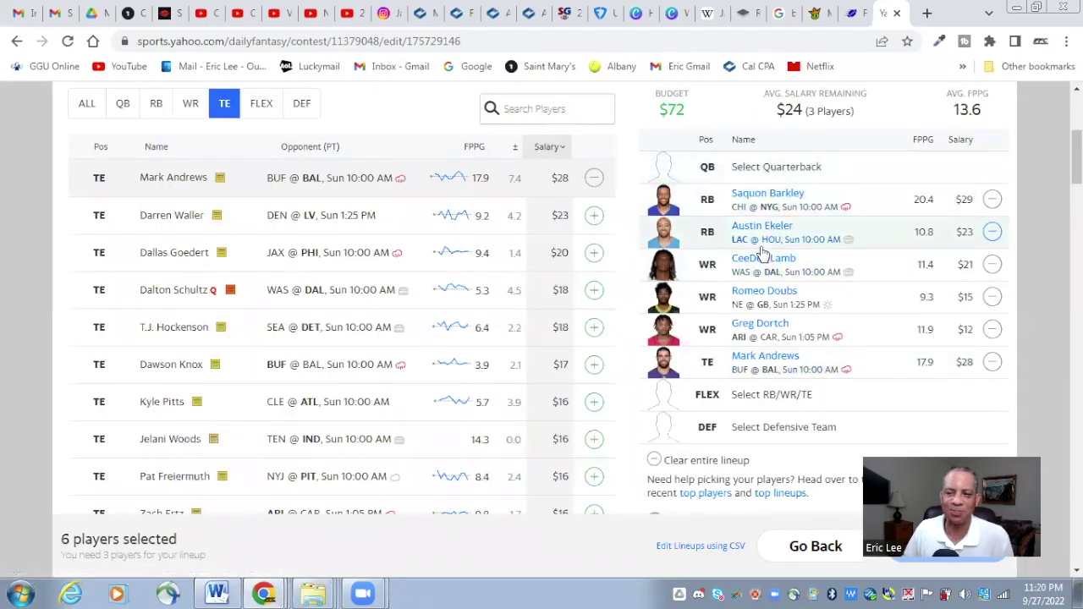
Step: Add Josh Allen to the lineup as the quarterback
{"action": "left_click", "coordinate": [121, 108]}
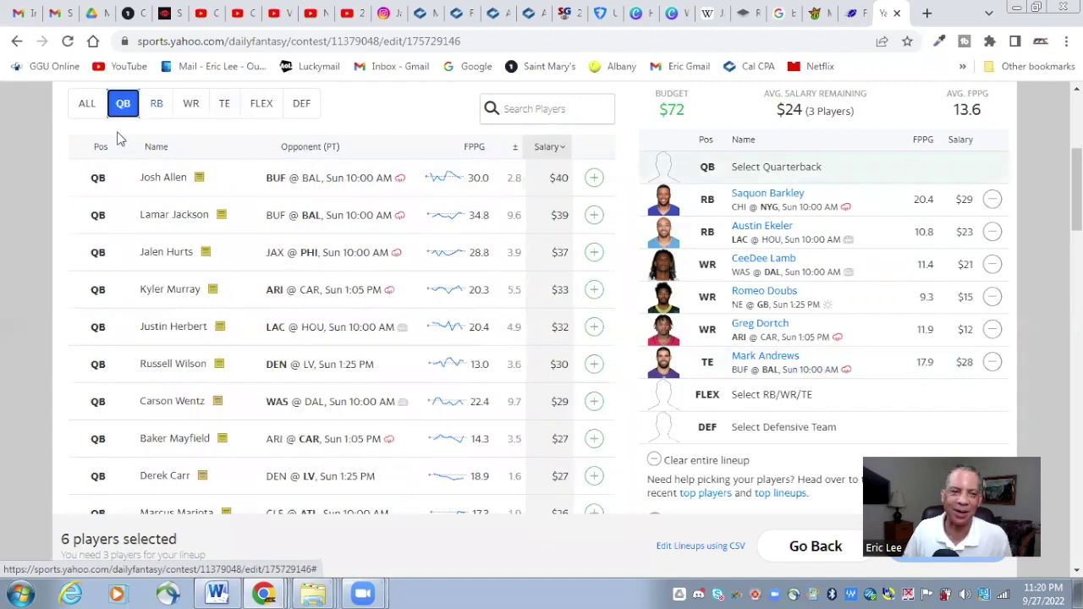
{"action": "left_click", "coordinate": [594, 177]}
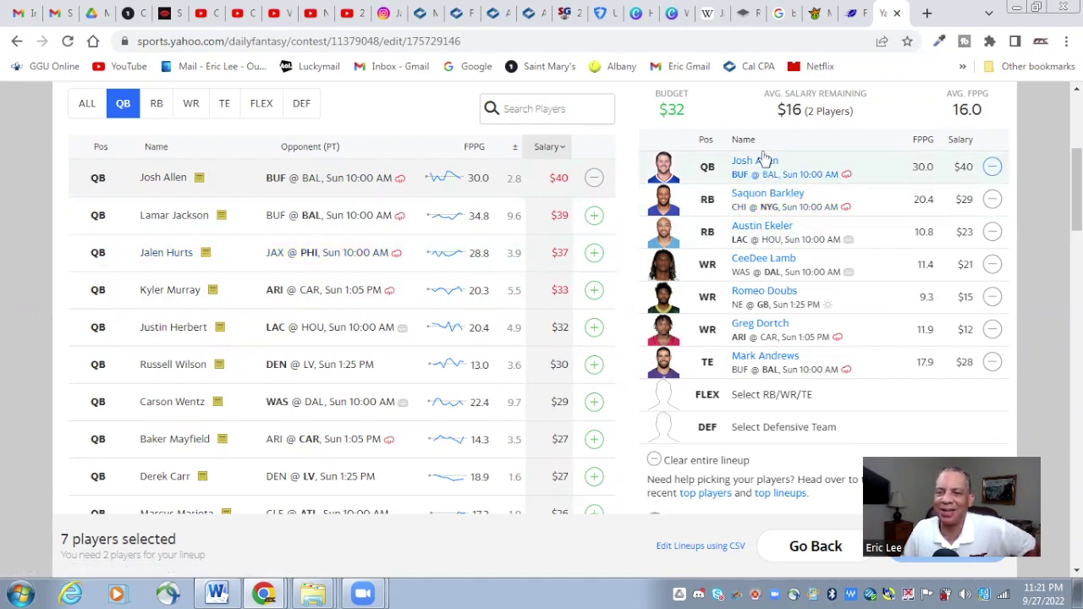
Step: Review Josh Allen's overview and game log
{"action": "left_click", "coordinate": [759, 162]}
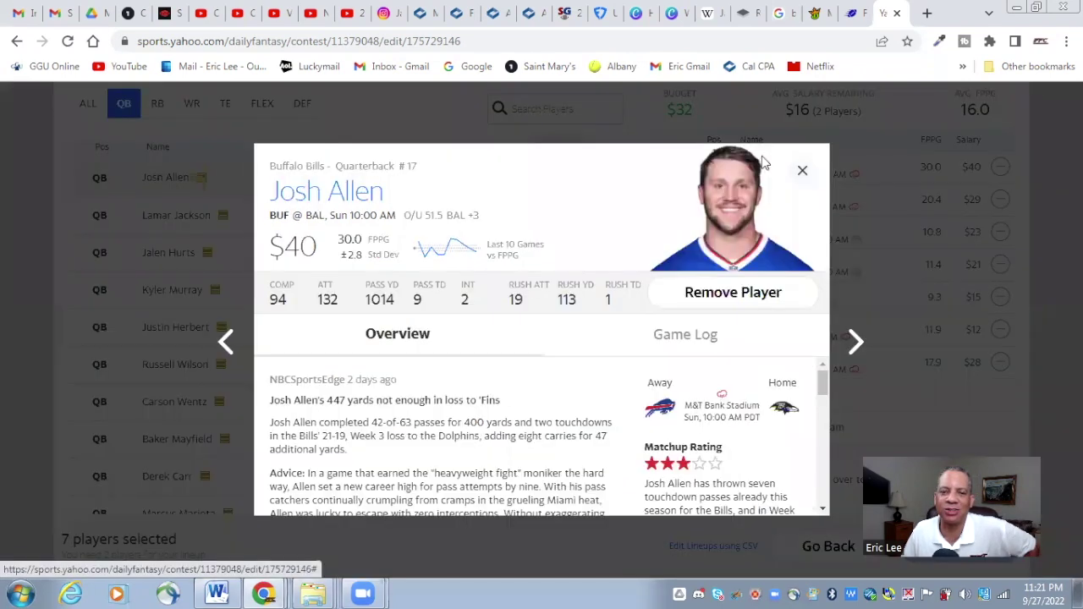
{"action": "left_click", "coordinate": [626, 336]}
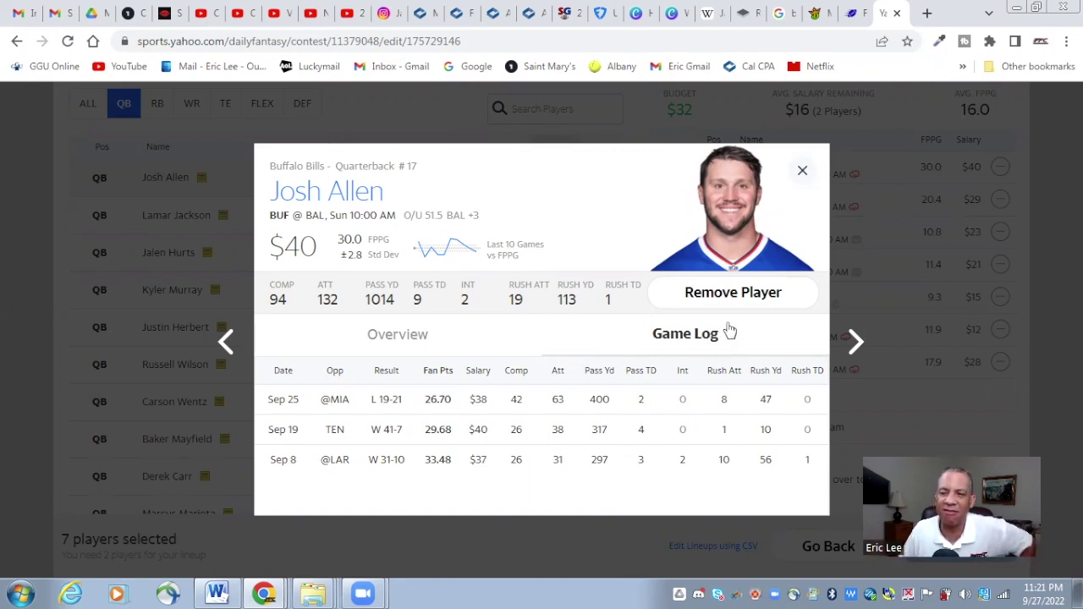
{"action": "left_click", "coordinate": [804, 173]}
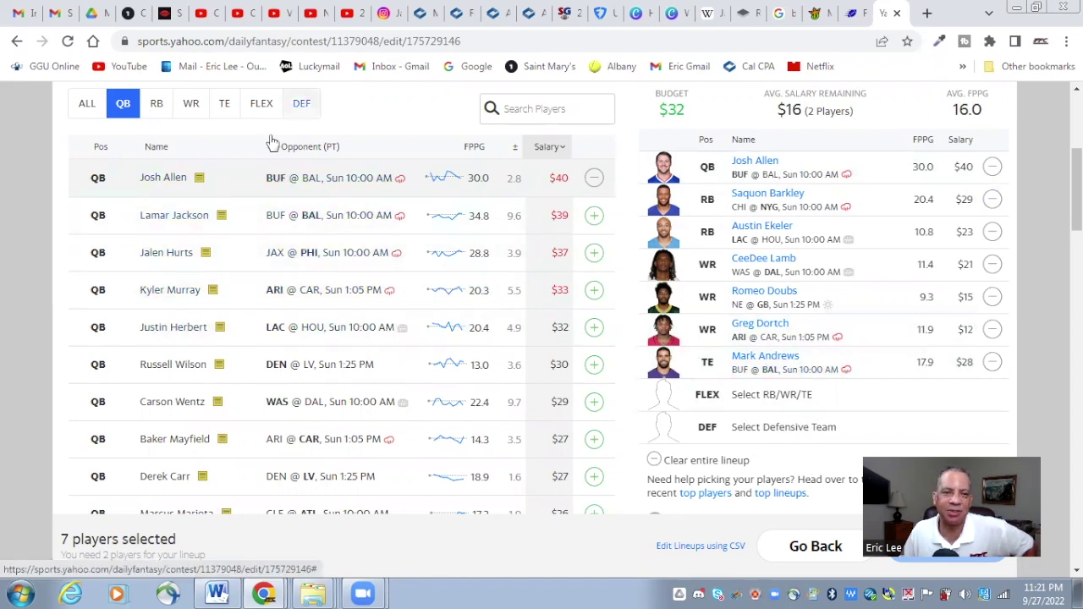
Step: Add the New York Giants to the lineup as the defensive team and review their overview and game log
{"action": "left_click", "coordinate": [298, 105]}
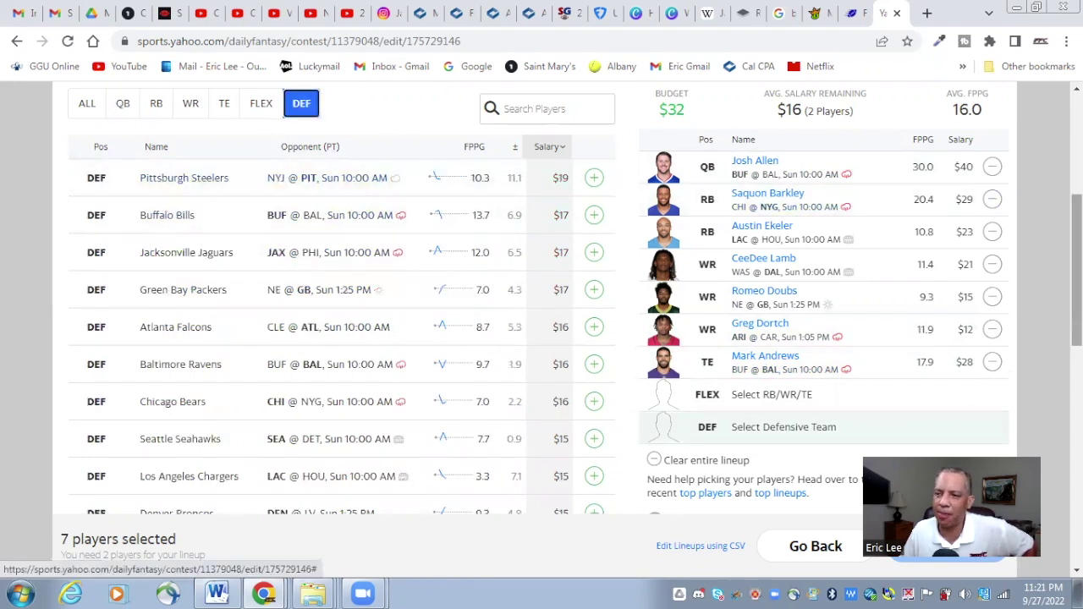
{"action": "scroll", "coordinate": [1077, 271], "scroll_direction": "down", "scroll_amount": 1}
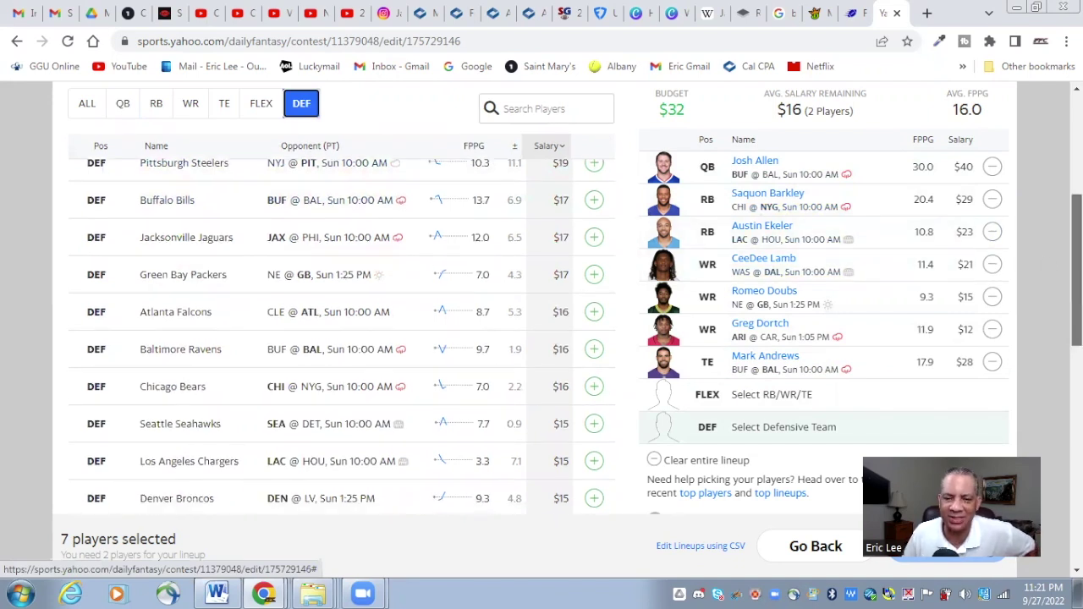
{"action": "scroll", "coordinate": [1054, 354], "scroll_direction": "down", "scroll_amount": 4}
{"action": "scroll", "coordinate": [1051, 347], "scroll_direction": "down", "scroll_amount": 4}
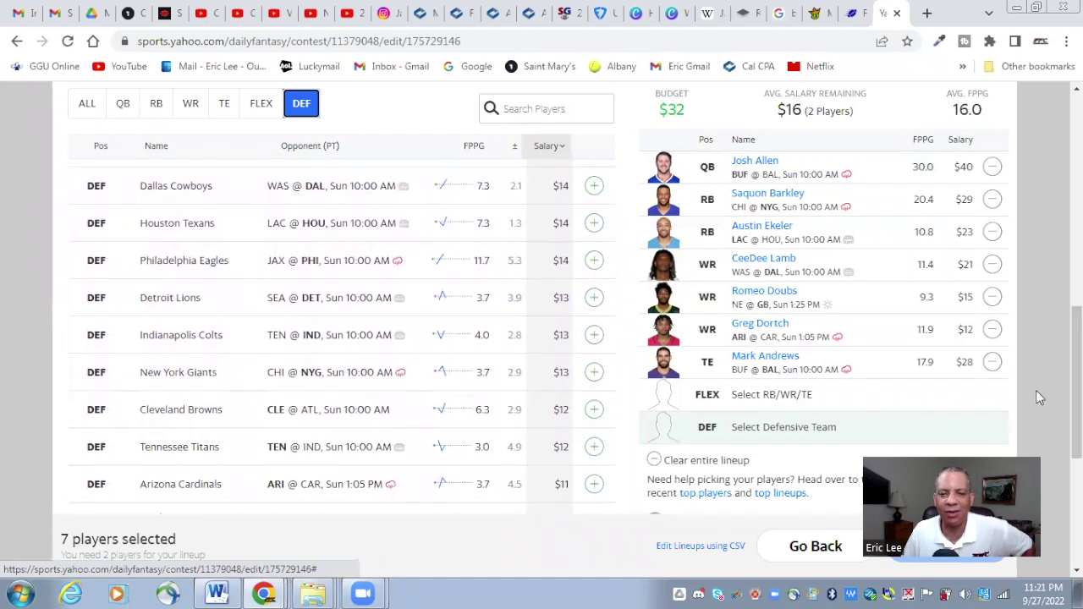
{"action": "left_click", "coordinate": [596, 379]}
{"action": "left_click", "coordinate": [776, 423]}
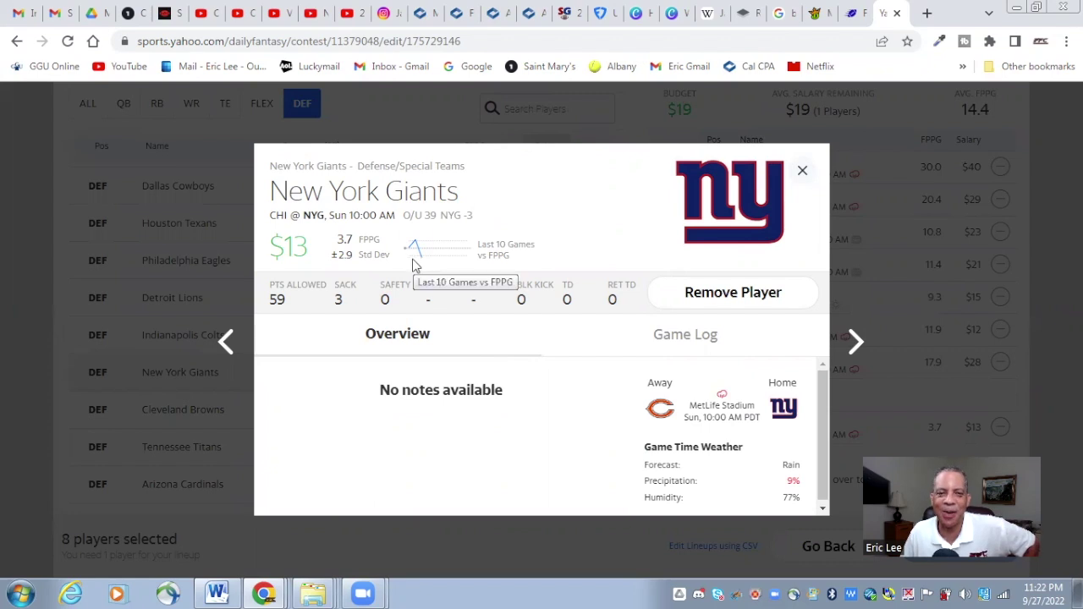
{"action": "left_click", "coordinate": [659, 335]}
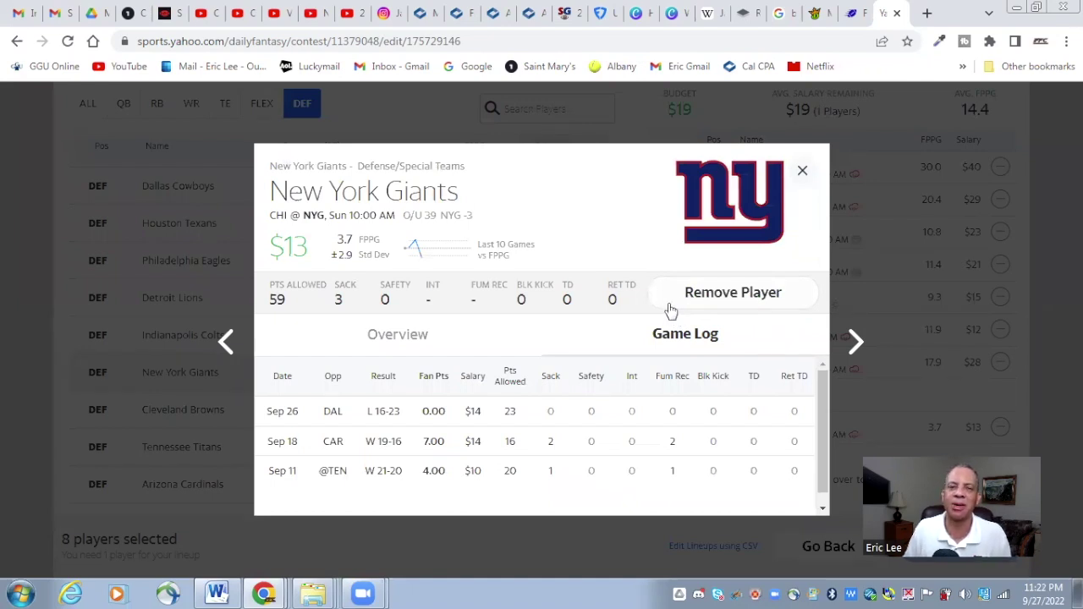
{"action": "left_click", "coordinate": [803, 176]}
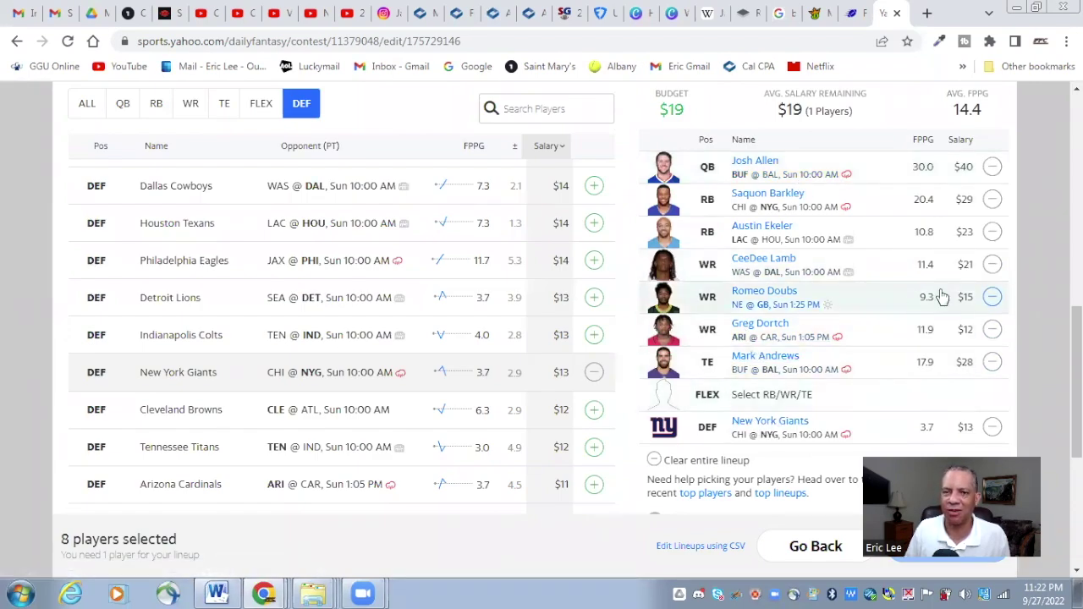
{"action": "scroll", "coordinate": [339, 339], "scroll_direction": "up", "scroll_amount": 4}
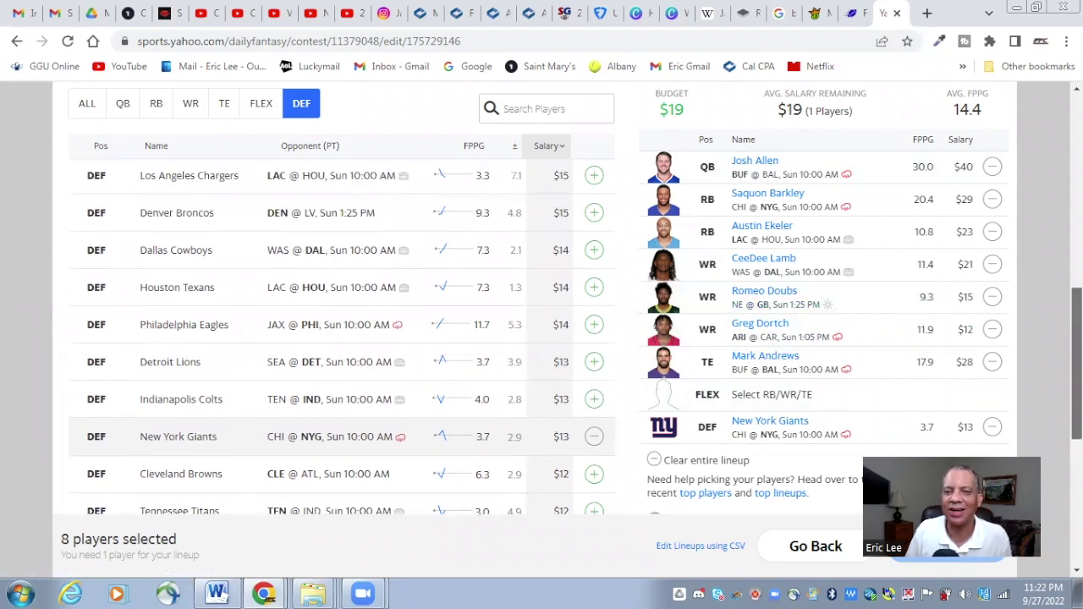
{"action": "scroll", "coordinate": [339, 338], "scroll_direction": "up", "scroll_amount": 2}
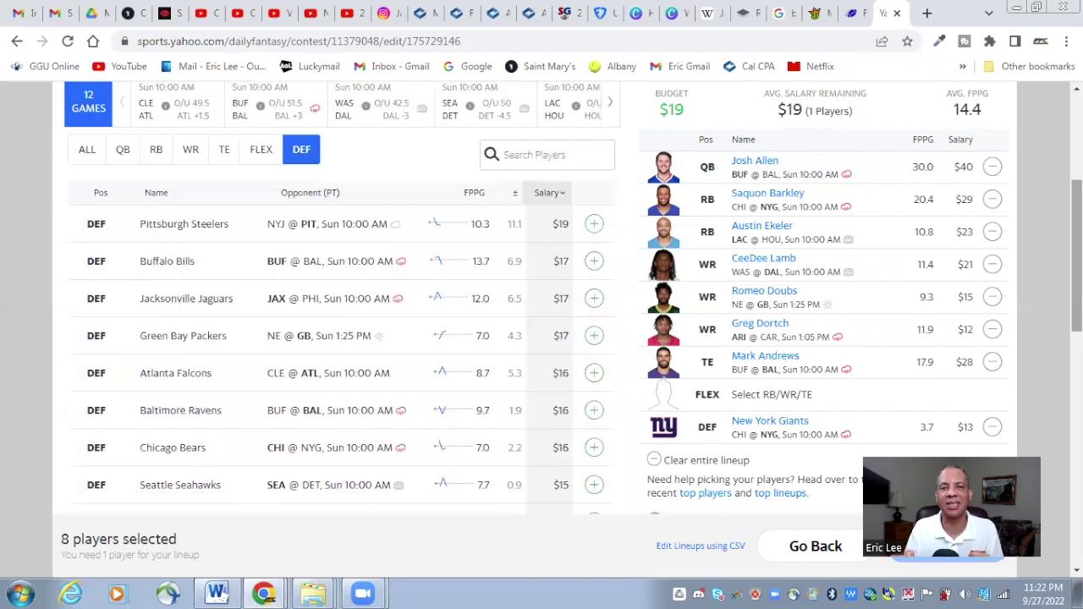
{"action": "scroll", "coordinate": [542, 321], "scroll_direction": "up", "scroll_amount": 1}
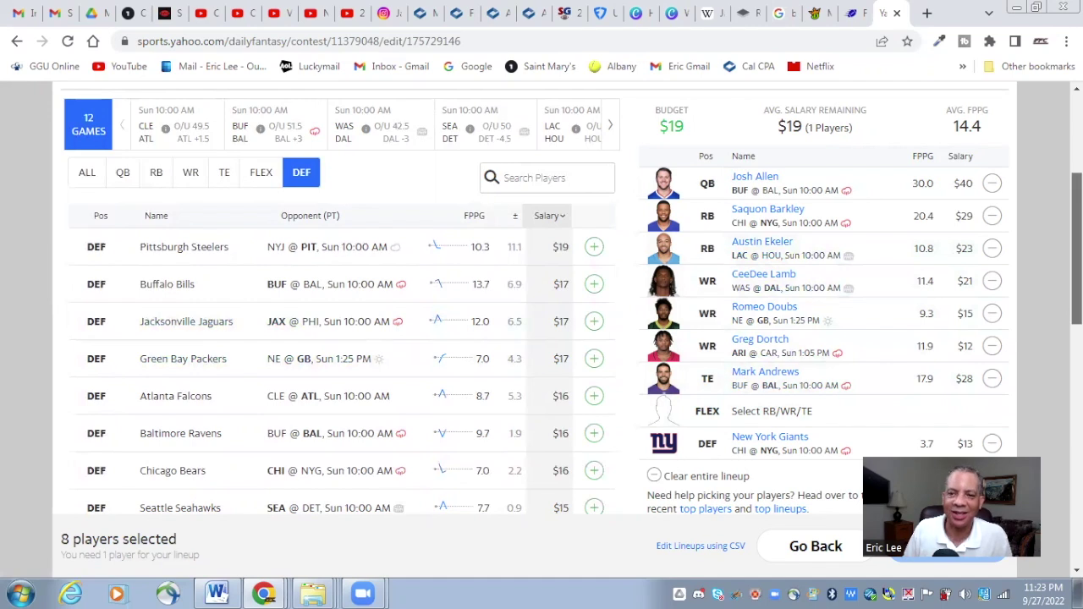
{"action": "scroll", "coordinate": [542, 298], "scroll_direction": "up", "scroll_amount": 1}
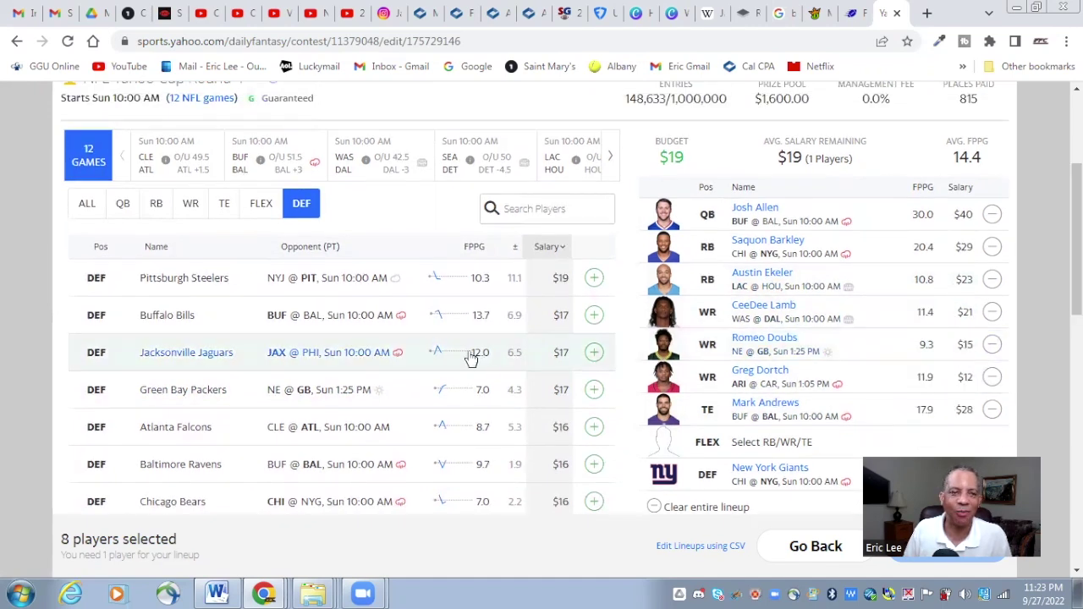
{"action": "left_click", "coordinate": [159, 212]}
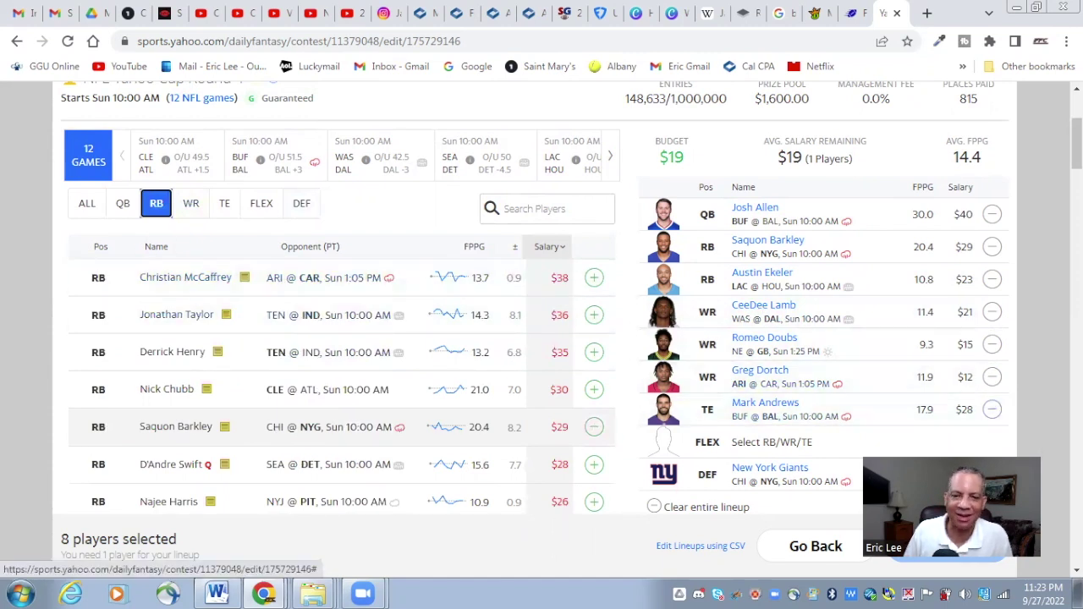
{"action": "scroll", "coordinate": [338, 339], "scroll_direction": "down", "scroll_amount": 8}
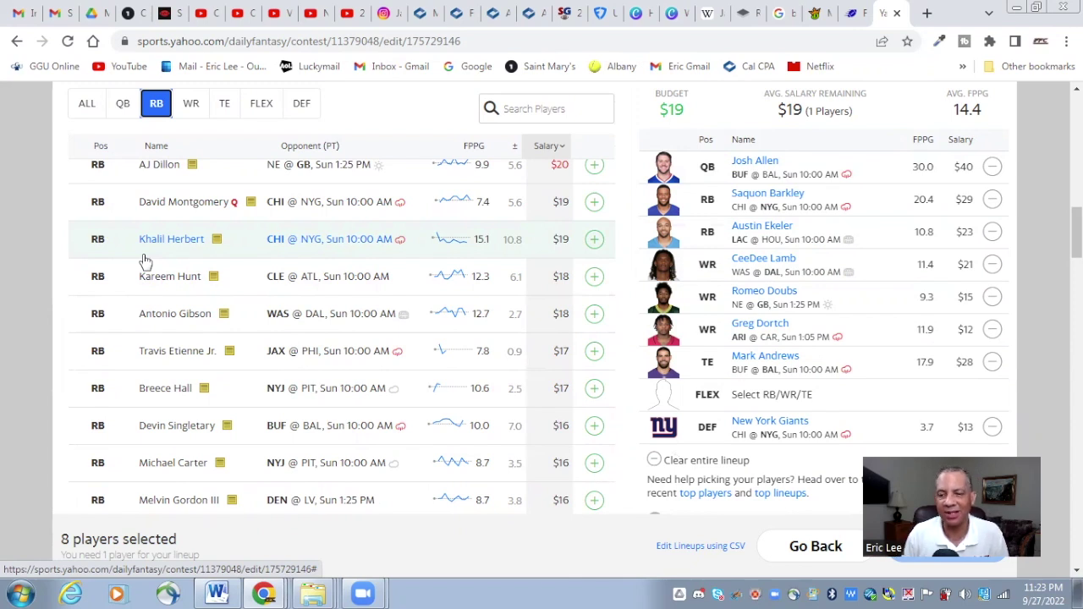
{"action": "left_click", "coordinate": [593, 203]}
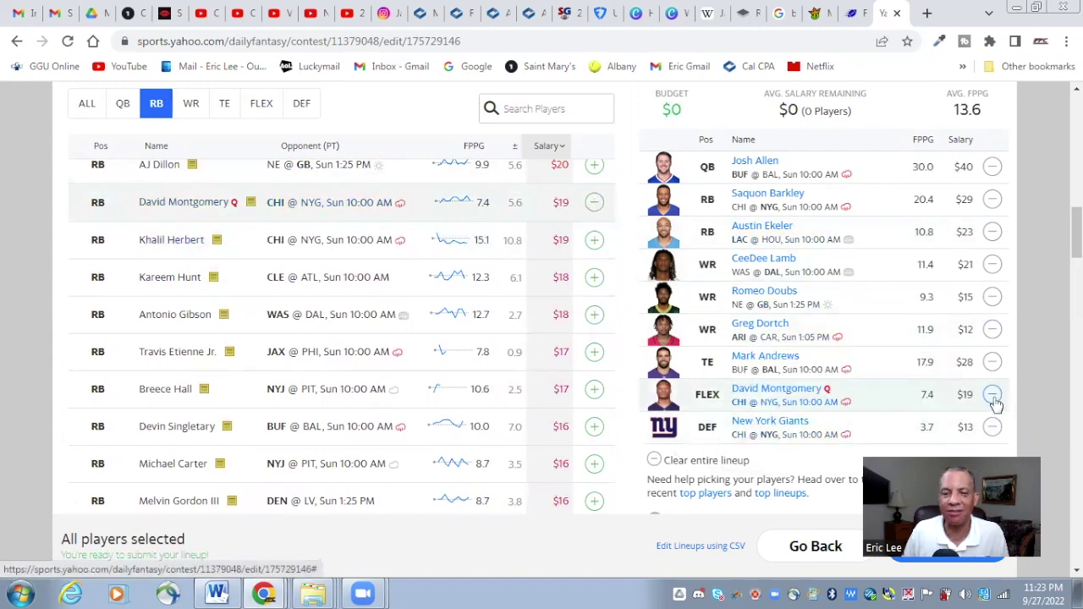
{"action": "left_click", "coordinate": [993, 395]}
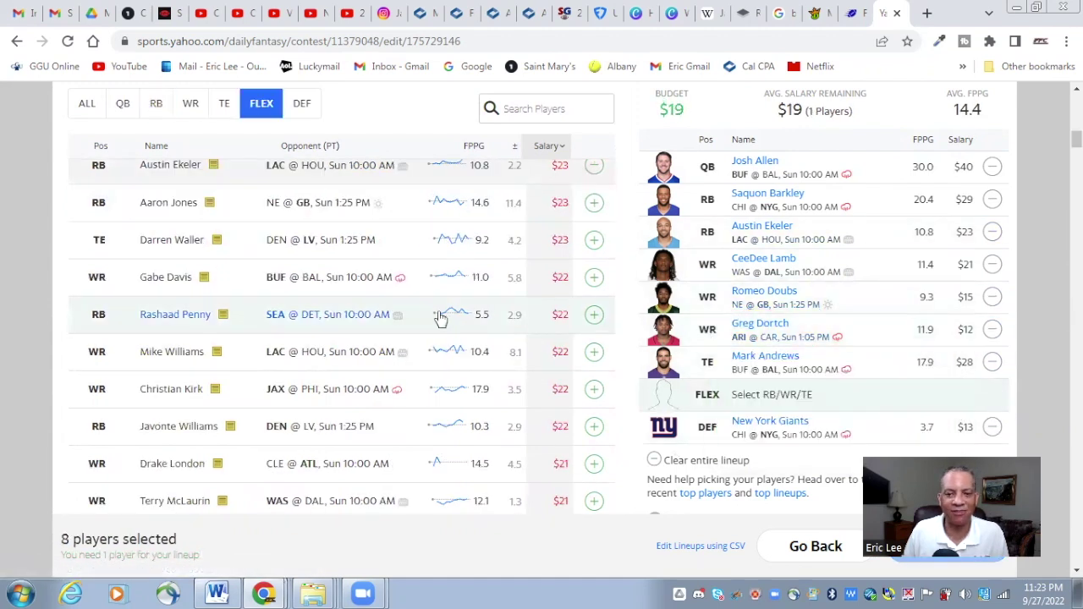
Step: Add running back Khalil Herbert to the lineup as the flex player
{"action": "scroll", "coordinate": [443, 310], "scroll_direction": "down", "scroll_amount": 5}
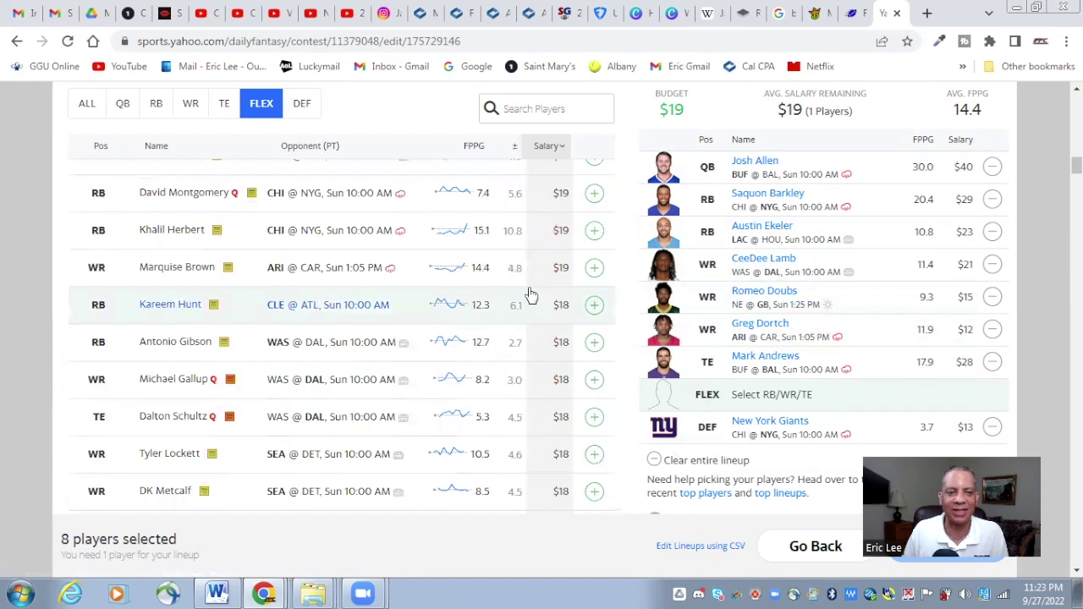
{"action": "left_click", "coordinate": [595, 230]}
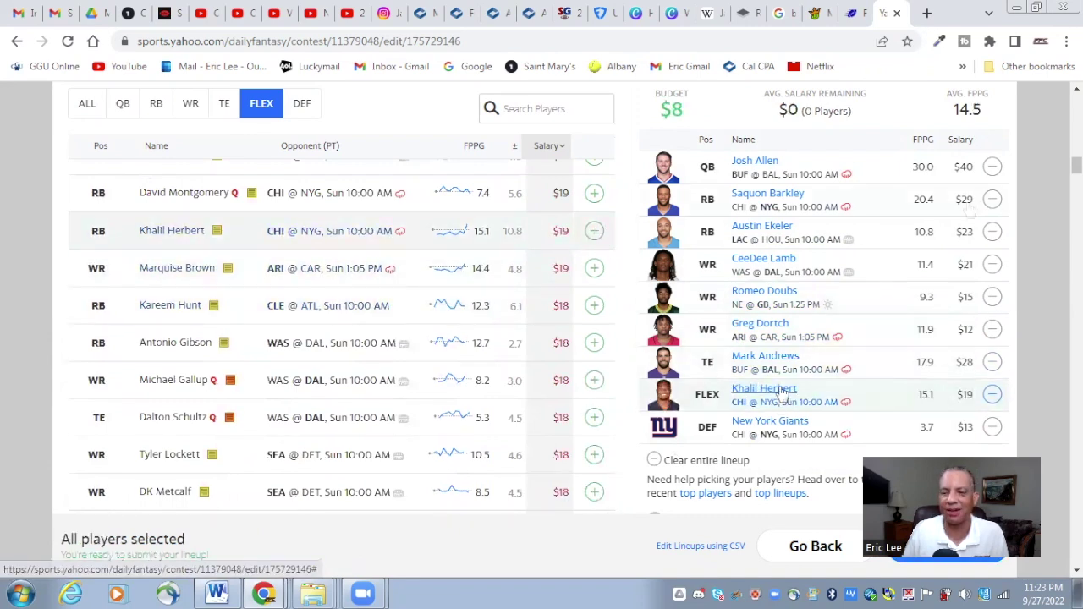